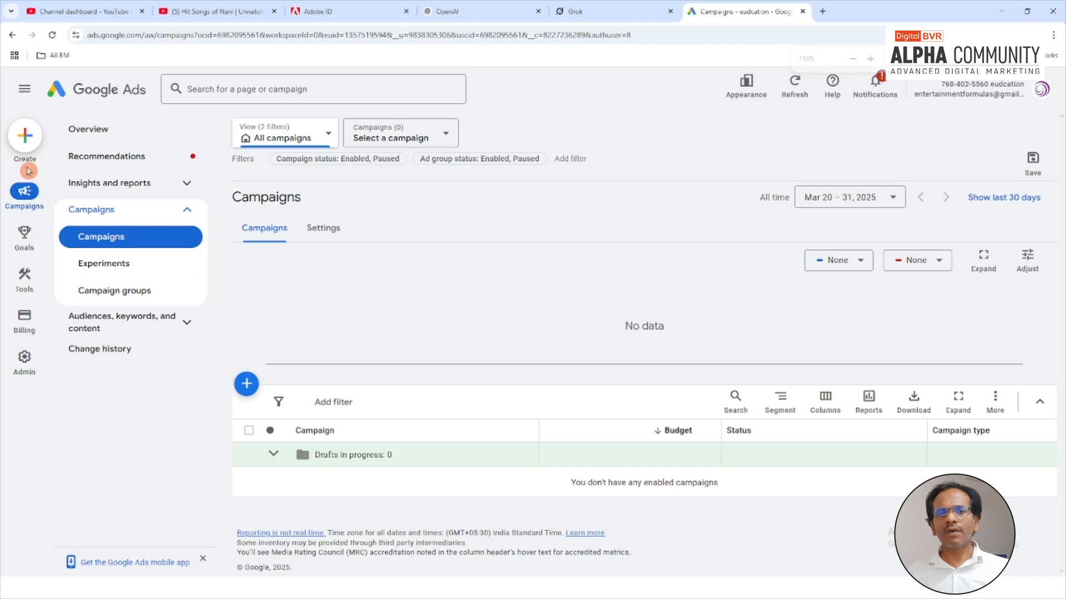
# - Start a new campaign and choose "Create a campaign without guidance" as its objective
pyautogui.click(25, 138)
pyautogui.click(38, 145)
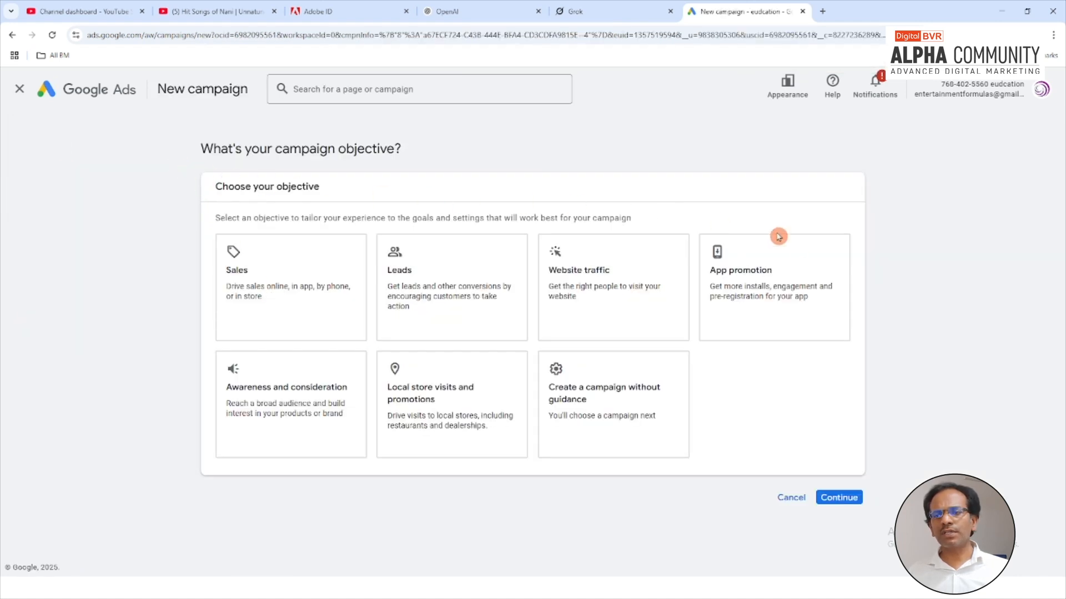
pyautogui.hotkey('ctrl', '+')
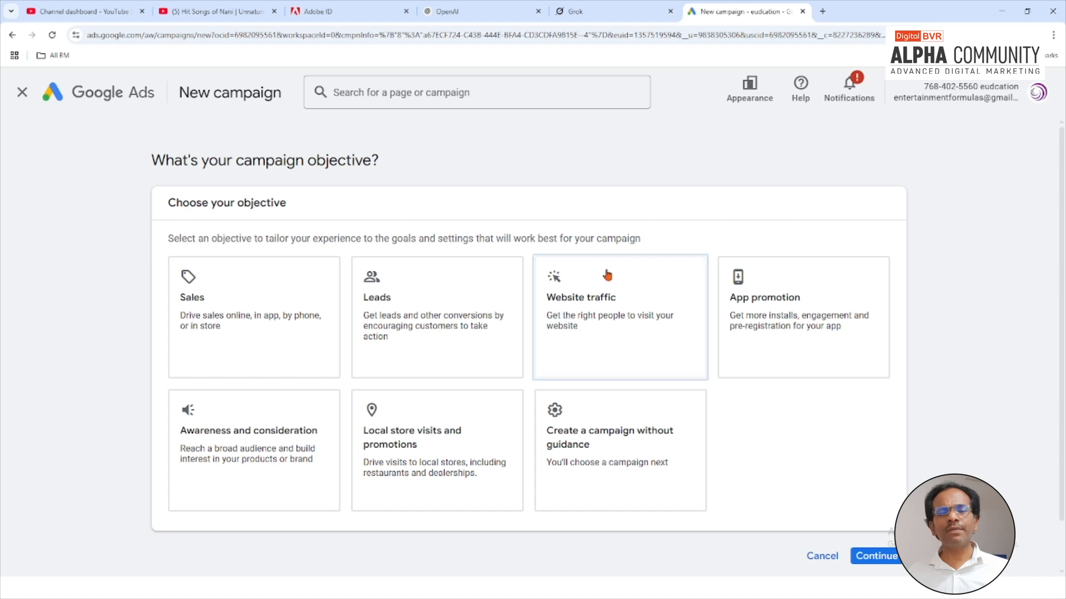
pyautogui.hotkey('ctrl', '-')
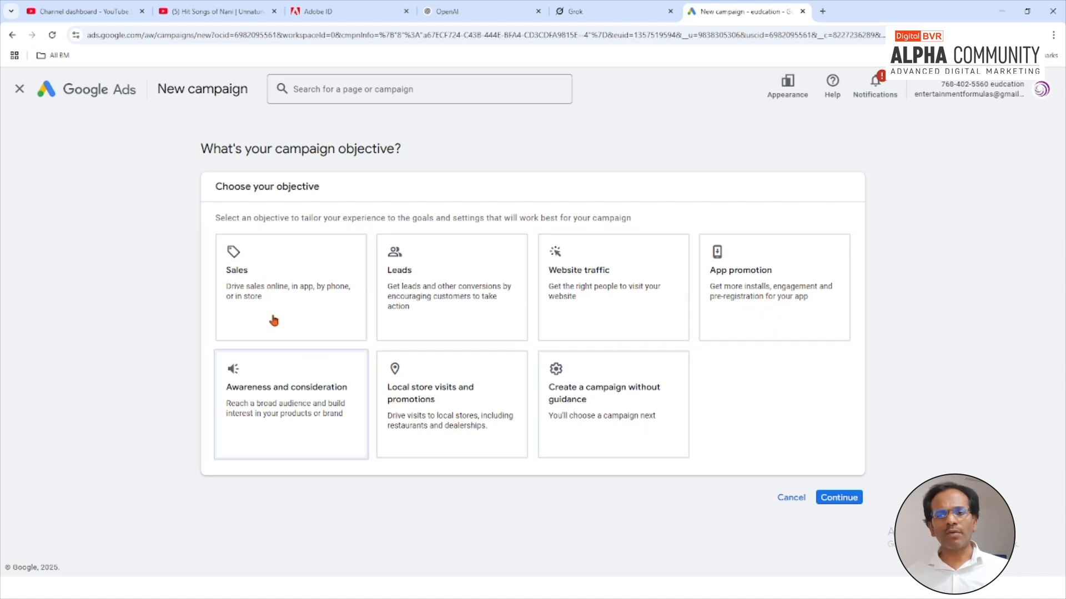
pyautogui.click(630, 408)
pyautogui.scroll(-3, 629, 361)
pyautogui.scroll(-2, 621, 267)
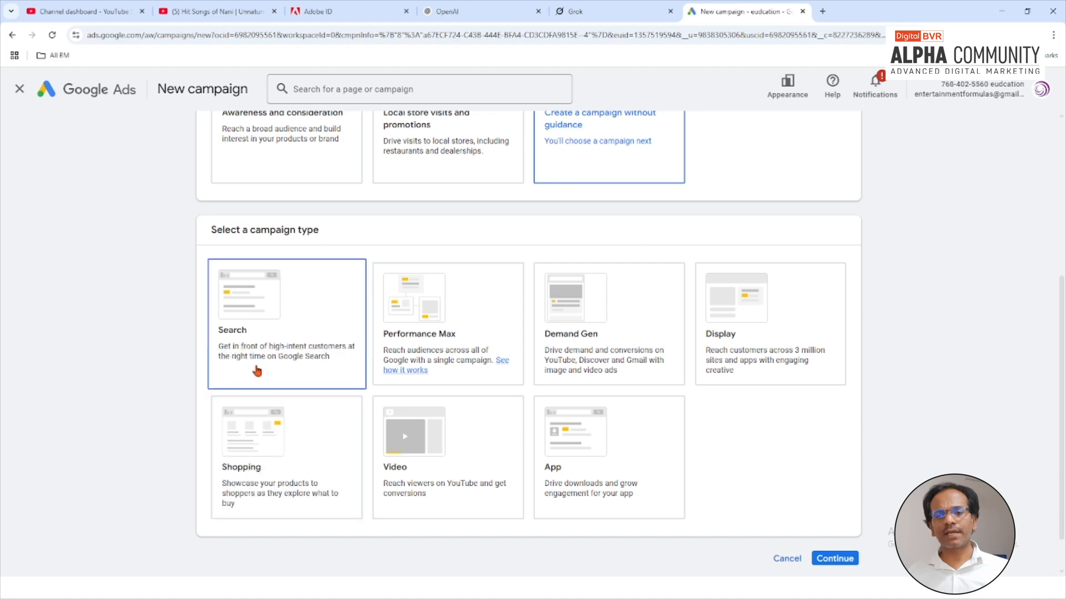
# - Review the campaign objectives and the campaign types offered for a campaign created without guidance
pyautogui.scroll(4, 257, 372)
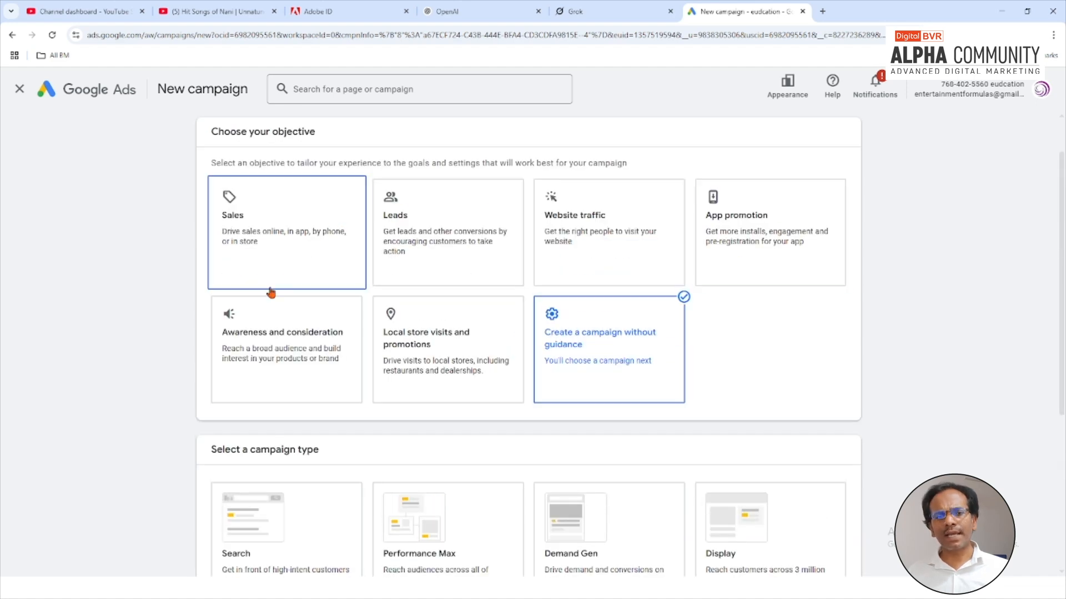
pyautogui.scroll(-2, 389, 347)
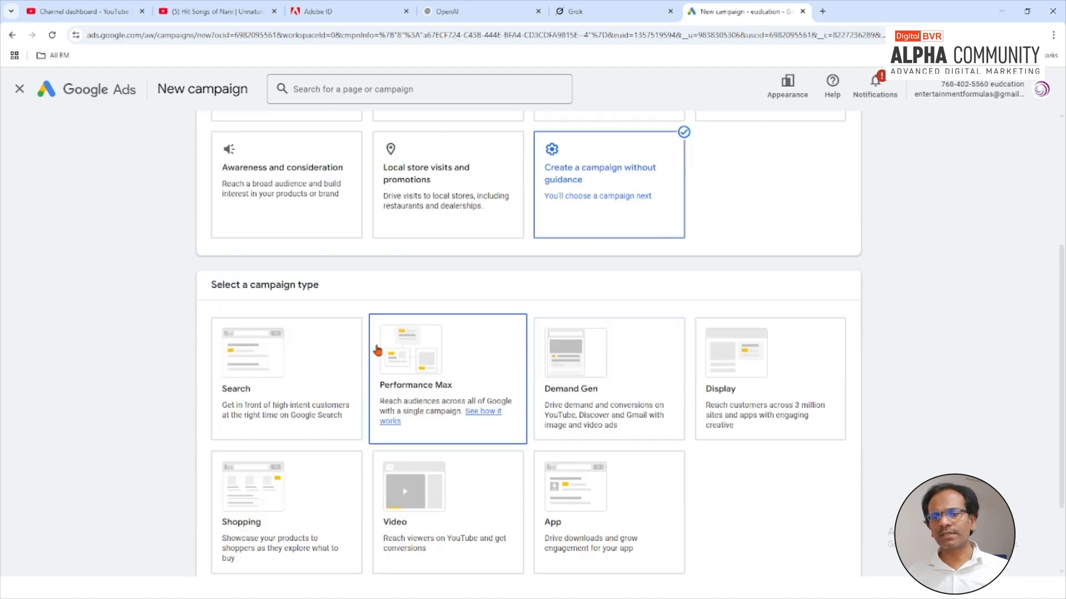
pyautogui.scroll(2, 578, 315)
pyautogui.scroll(-1, 631, 334)
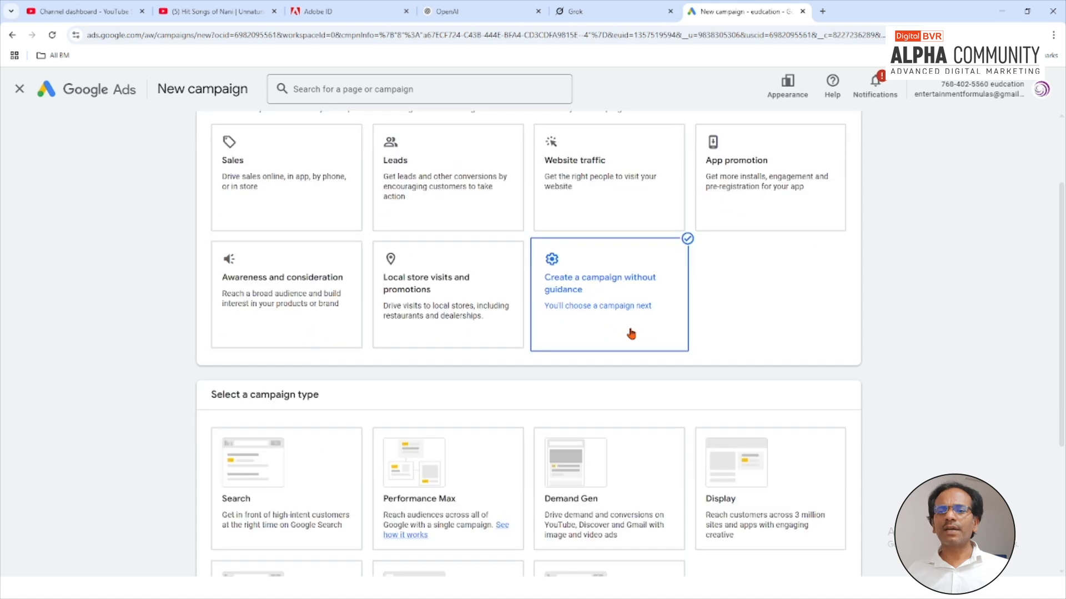
pyautogui.click(629, 284)
pyautogui.click(618, 369)
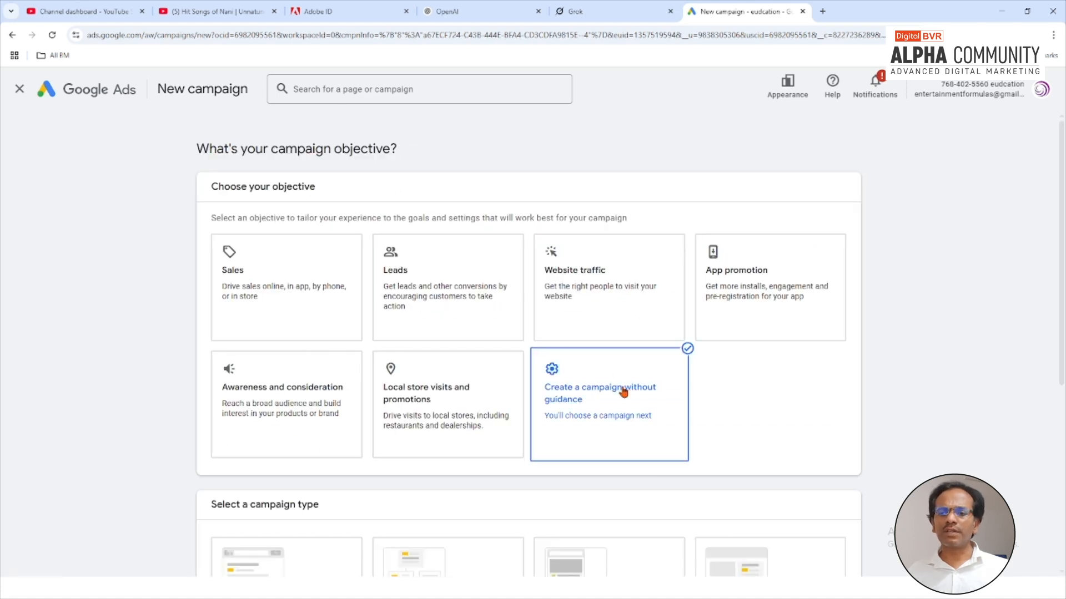
pyautogui.scroll(-2, 624, 390)
pyautogui.scroll(-1, 623, 390)
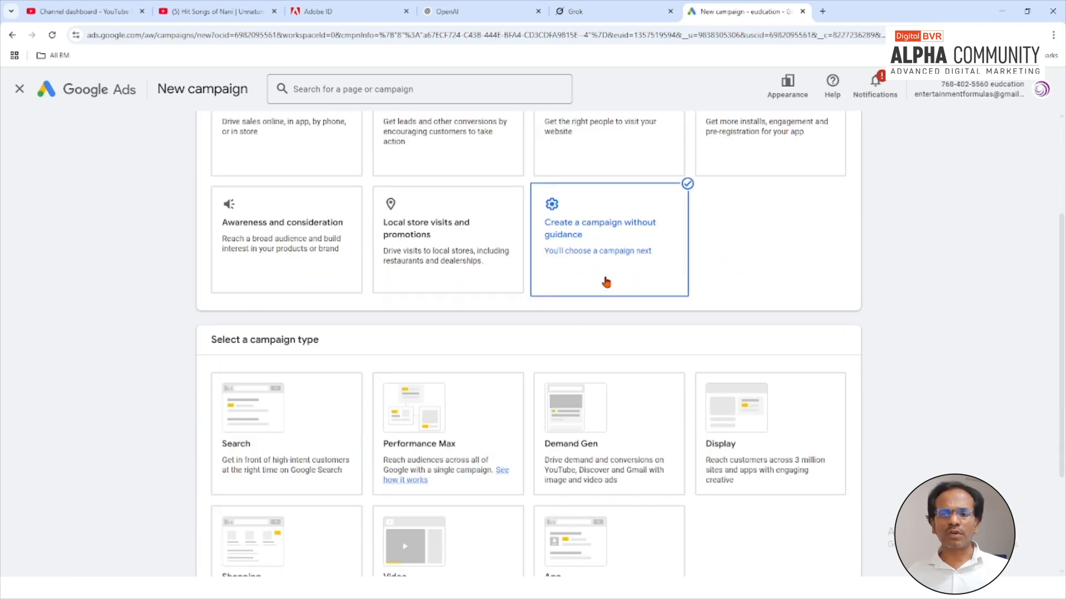
pyautogui.scroll(-1, 602, 358)
pyautogui.scroll(-1, 602, 338)
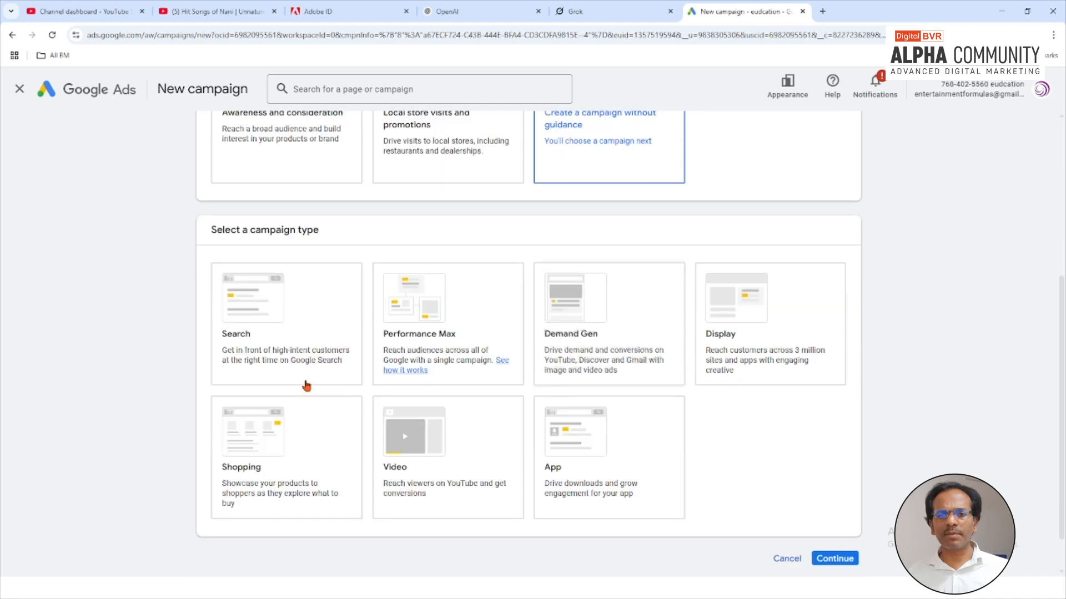
pyautogui.scroll(5, 471, 409)
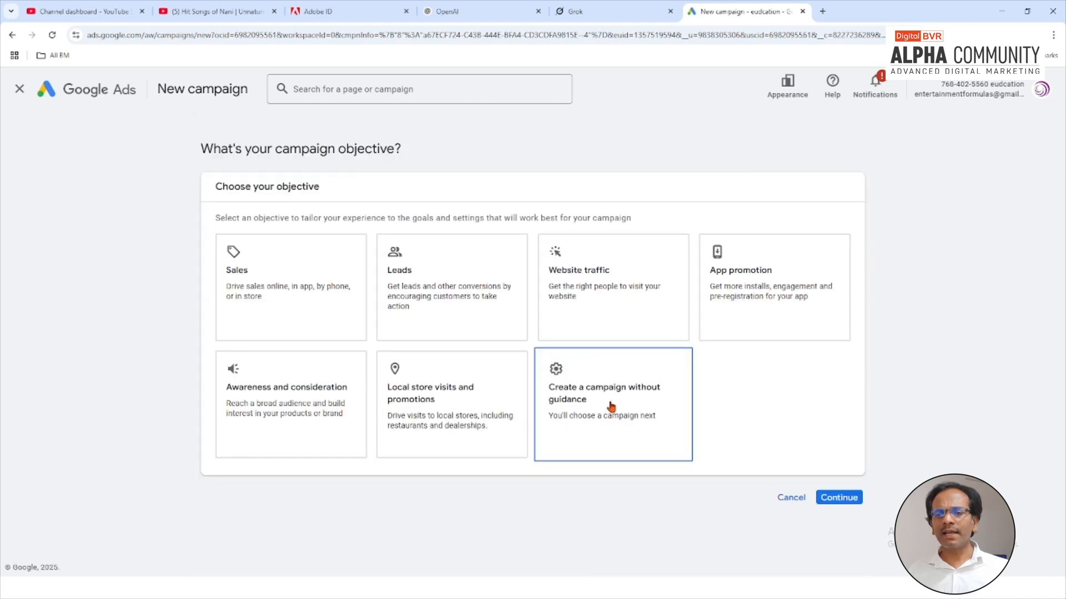
pyautogui.scroll(-6, 623, 428)
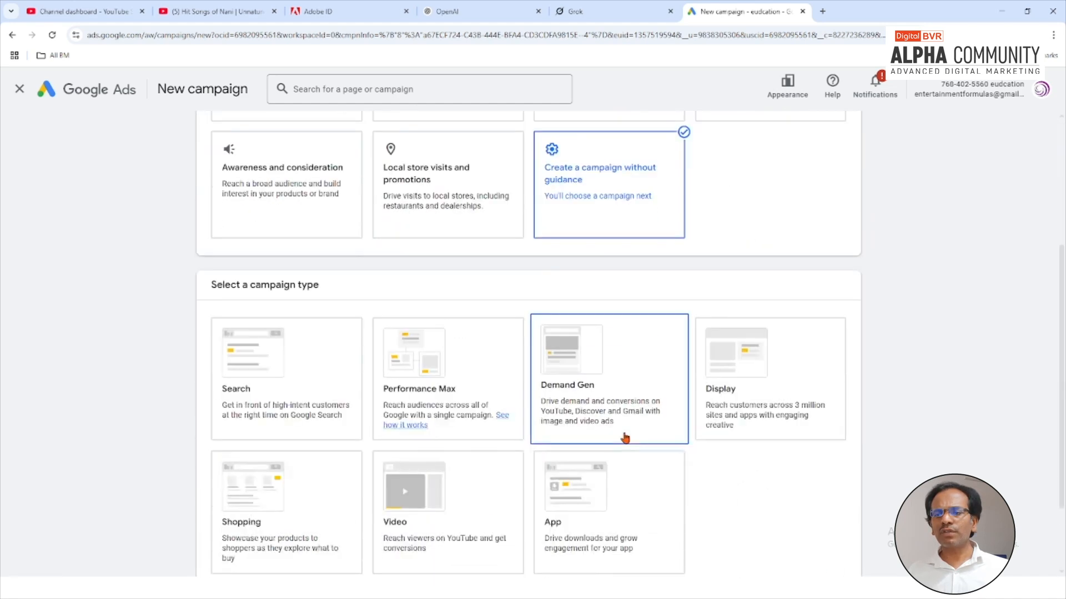
pyautogui.scroll(5, 627, 350)
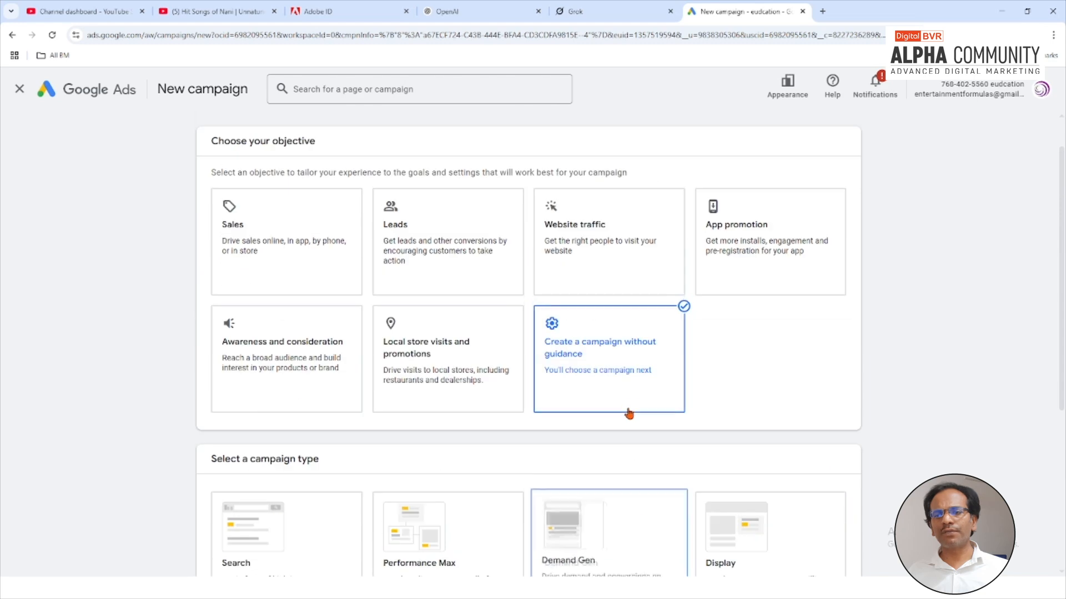
pyautogui.scroll(1, 625, 349)
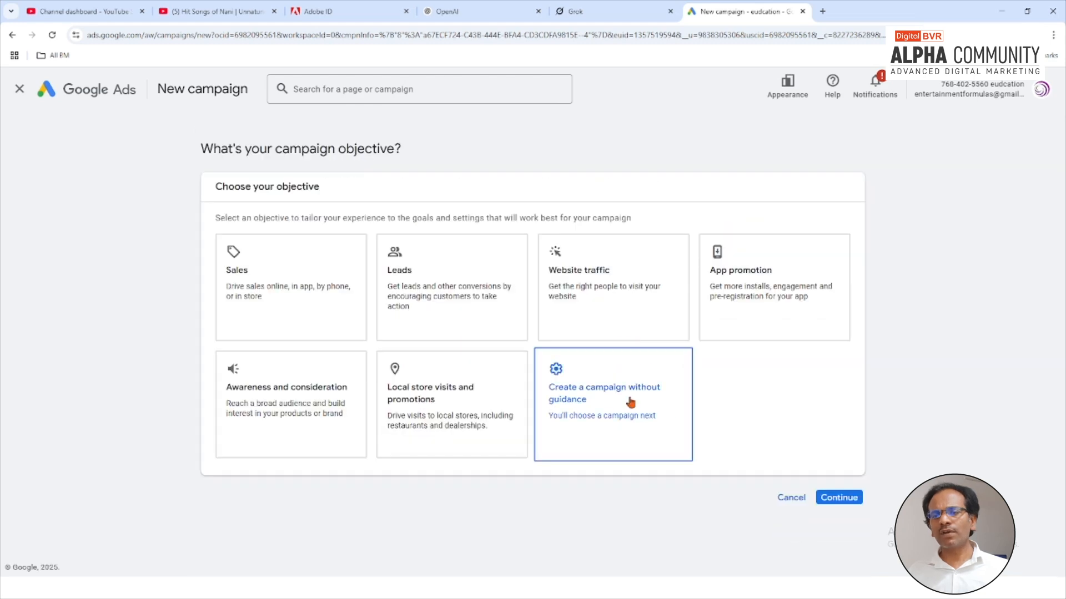
pyautogui.scroll(-4, 630, 400)
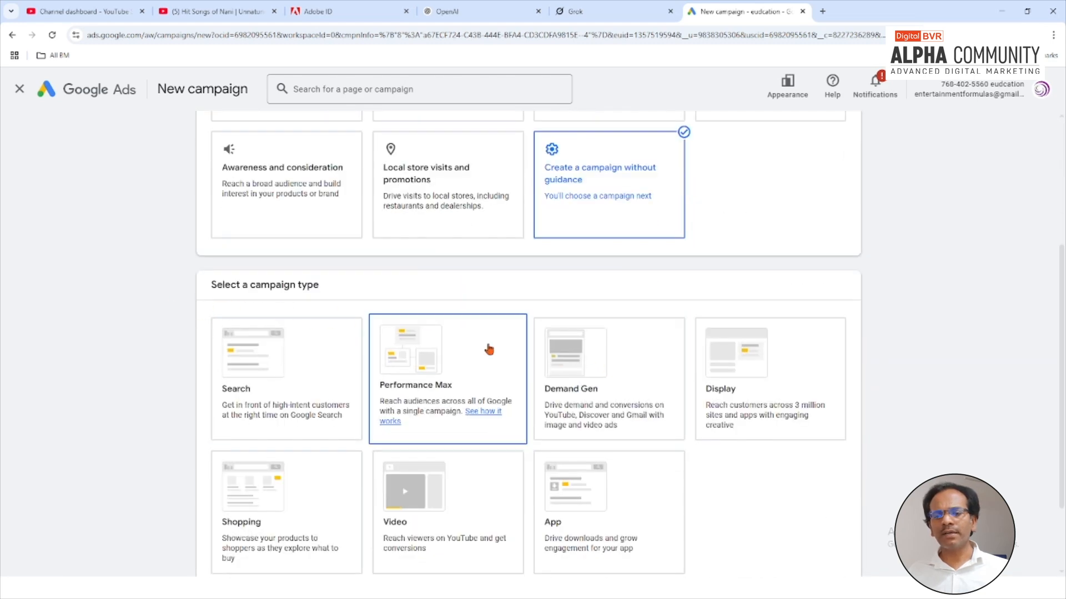
pyautogui.scroll(-1, 396, 423)
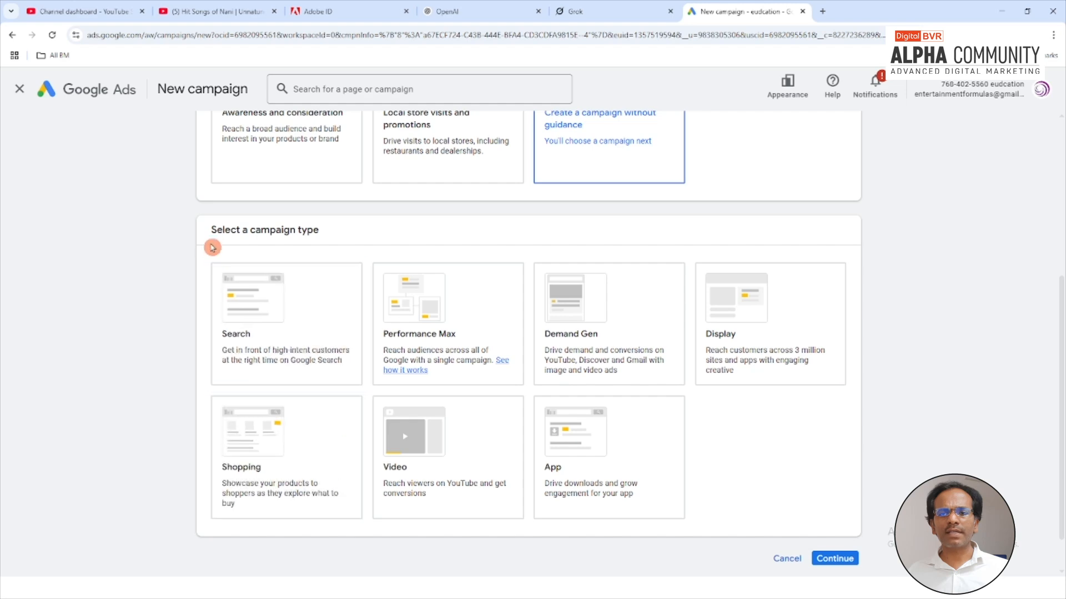
pyautogui.moveTo(215, 235); pyautogui.dragTo(326, 240)
pyautogui.click(328, 239)
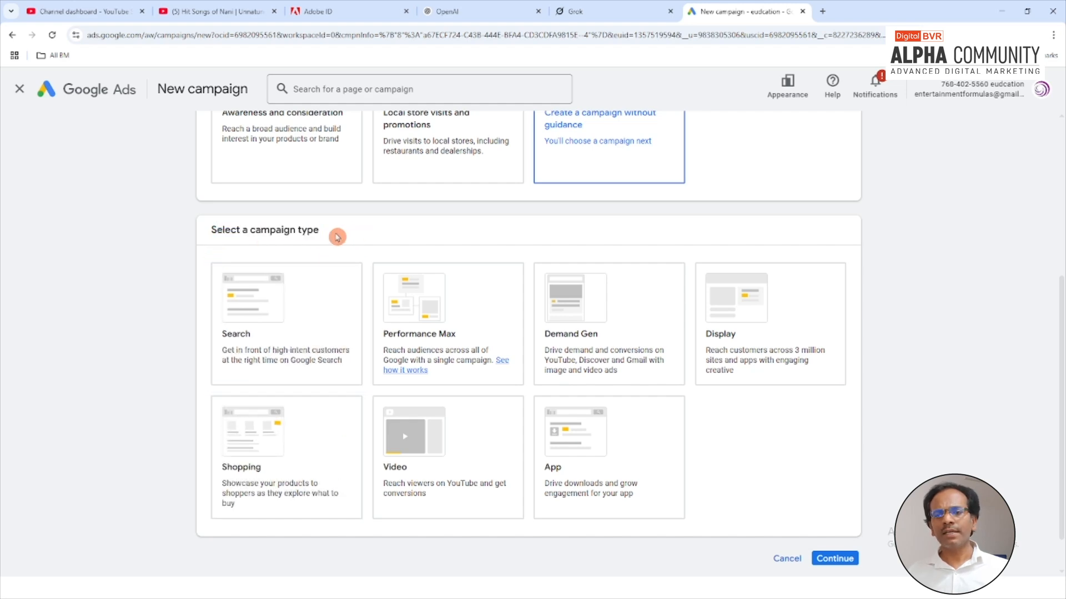
pyautogui.scroll(2, 627, 328)
pyautogui.scroll(-2, 496, 363)
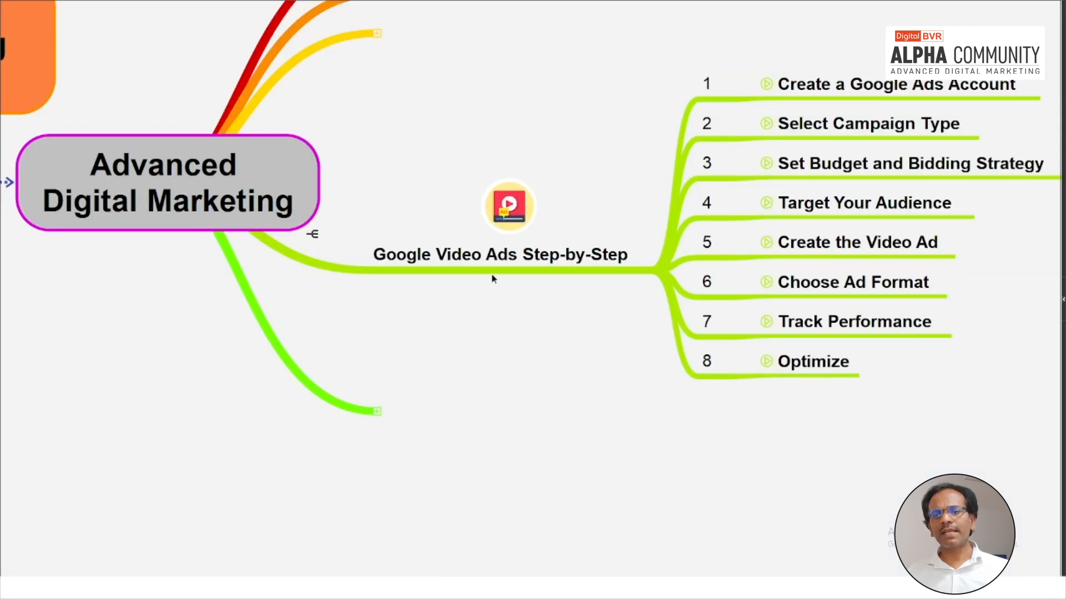
# - View the sponsored Creative Cloud ad on the open YouTube video, and return to the campaign type choices in Google Ads
pyautogui.click(488, 276)
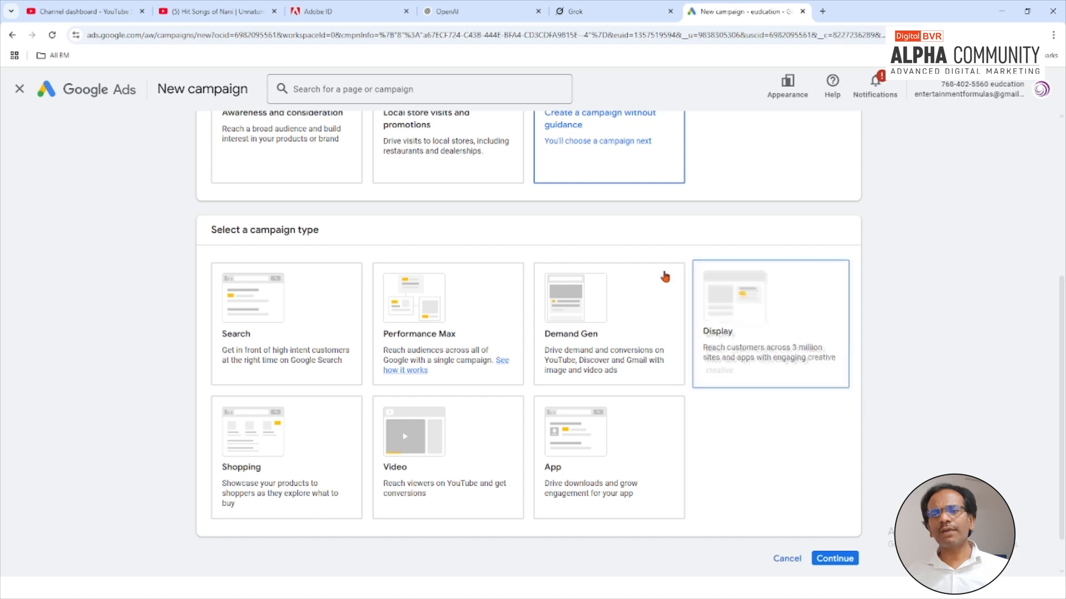
pyautogui.scroll(1, 661, 200)
pyautogui.click(233, 13)
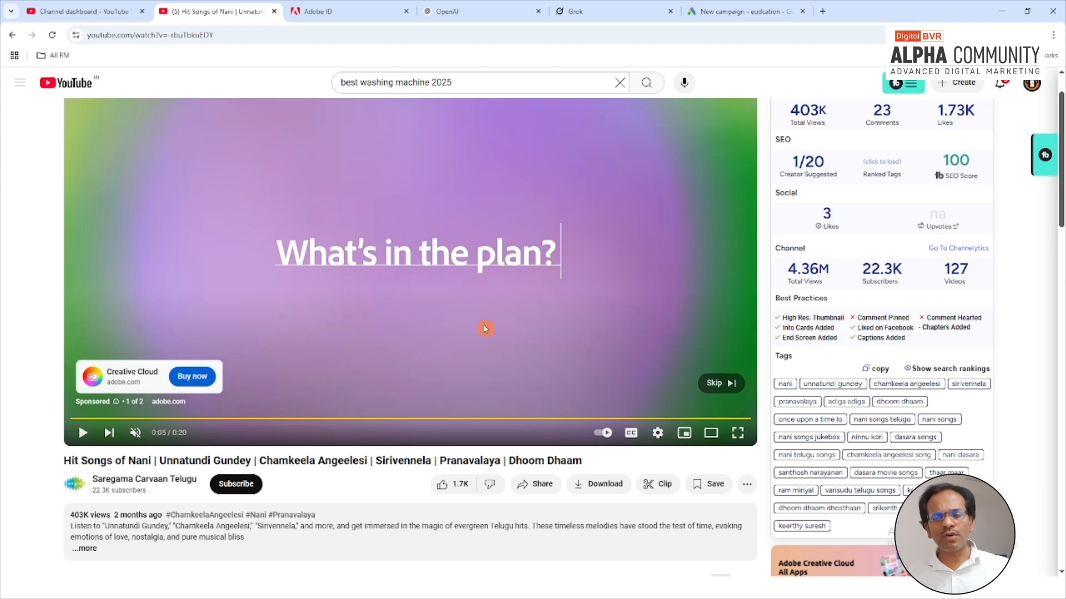
pyautogui.scroll(-3, 356, 295)
pyautogui.scroll(3, 493, 280)
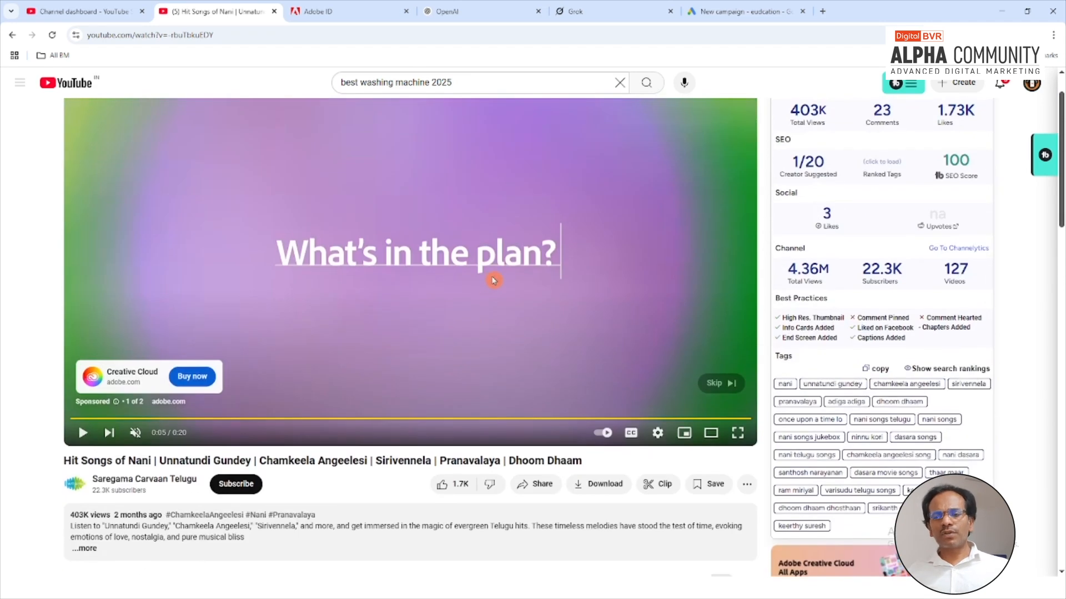
pyautogui.click(745, 11)
pyautogui.scroll(2, 702, 274)
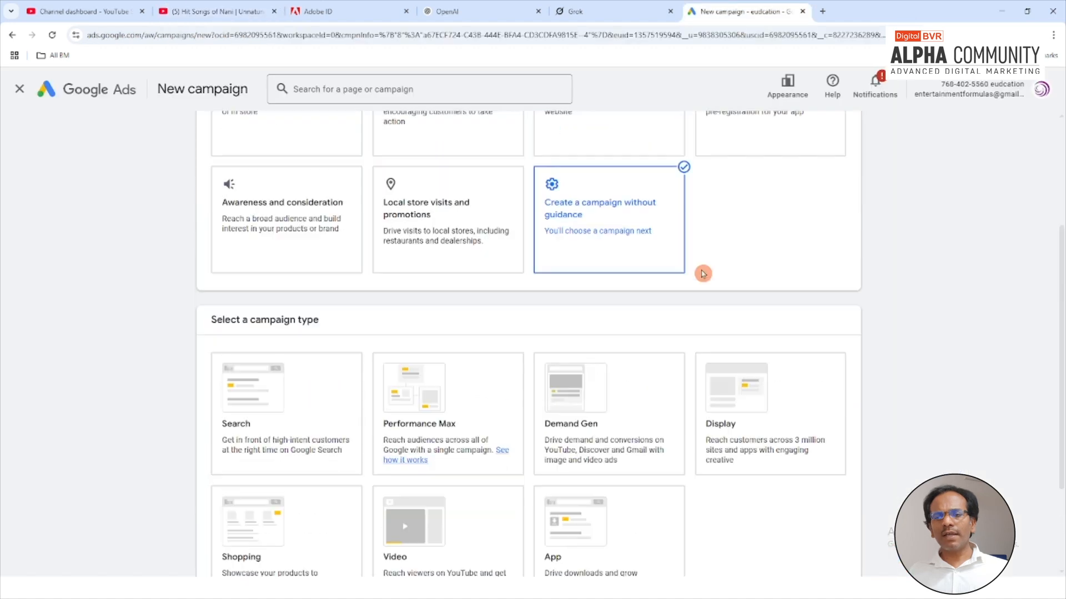
pyautogui.scroll(-2, 626, 261)
pyautogui.scroll(-1, 626, 261)
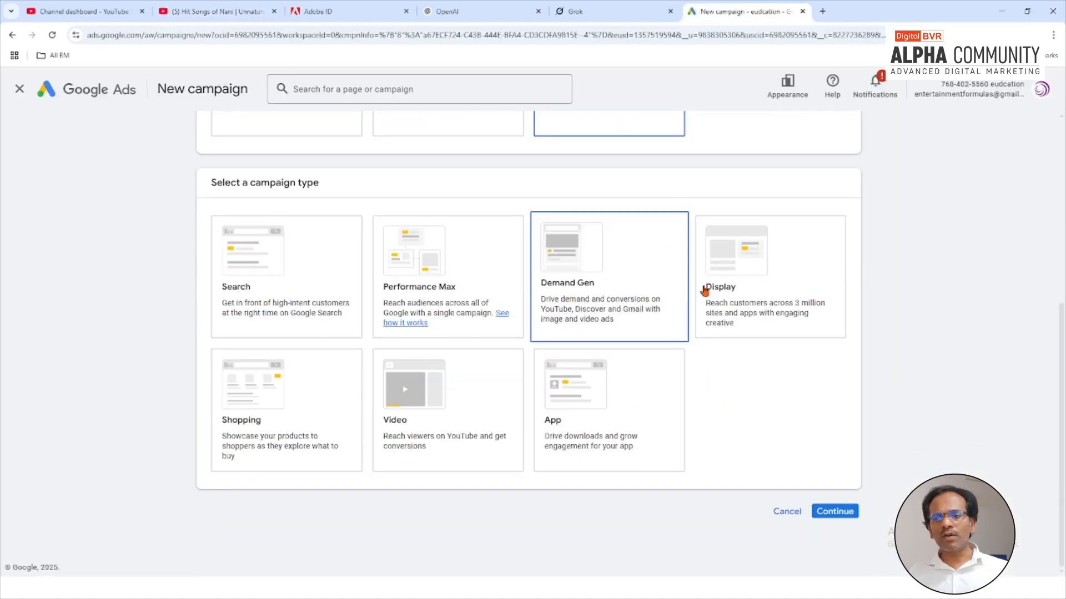
# - Go through the campaign types, check the YouTube ad example again, and select Video as the campaign type
pyautogui.click(247, 273)
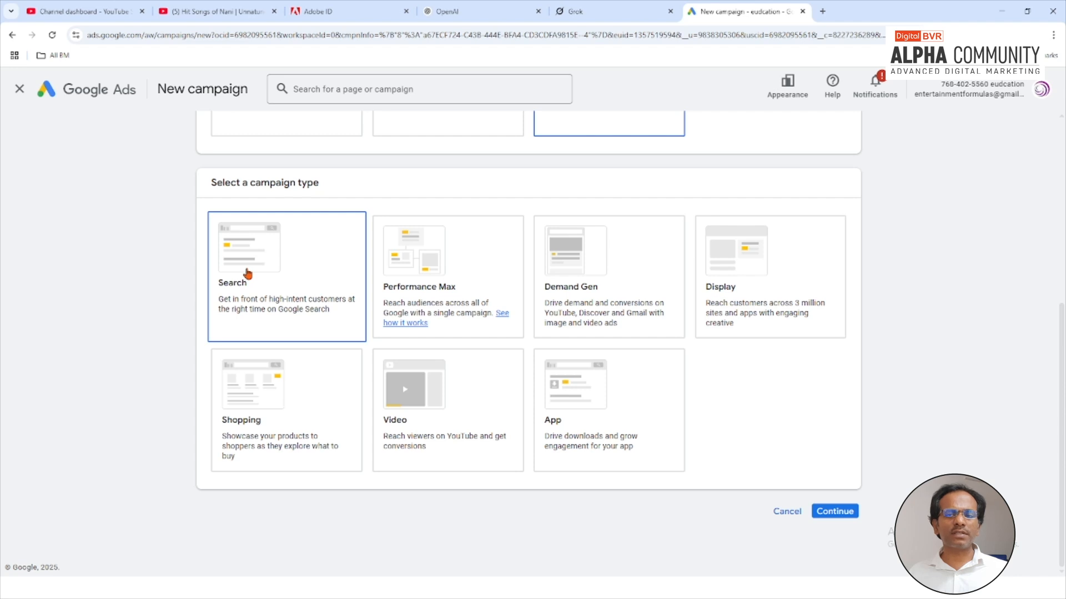
pyautogui.click(431, 277)
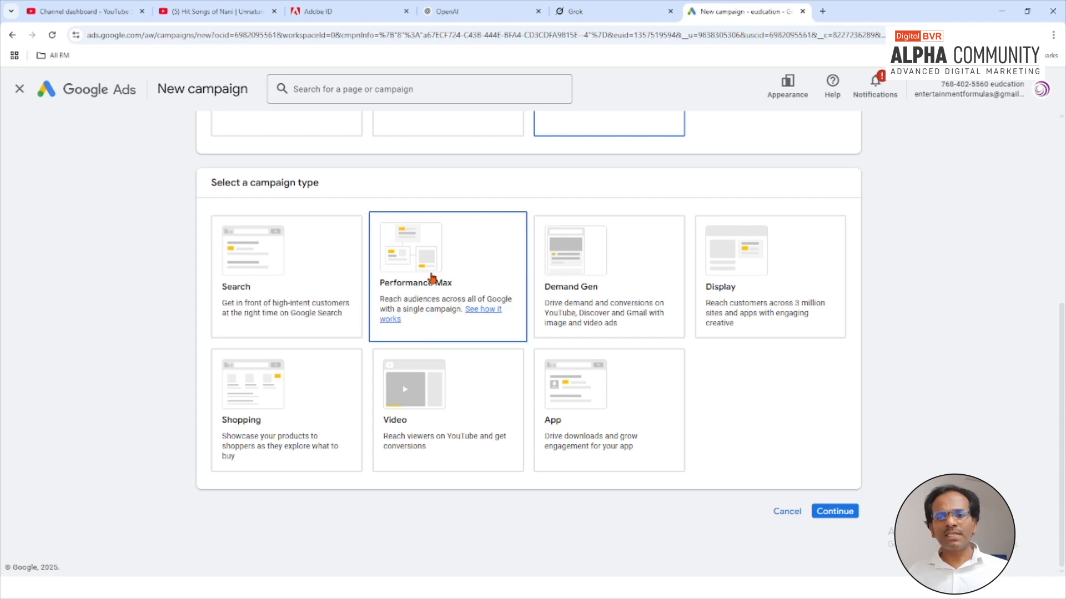
pyautogui.click(563, 284)
pyautogui.click(731, 274)
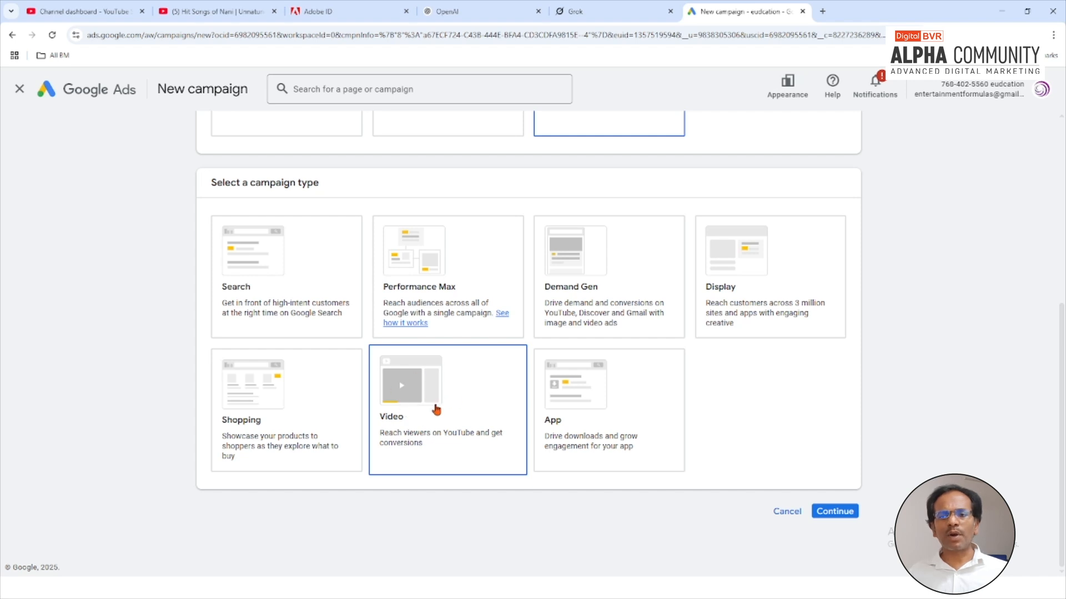
pyautogui.click(228, 12)
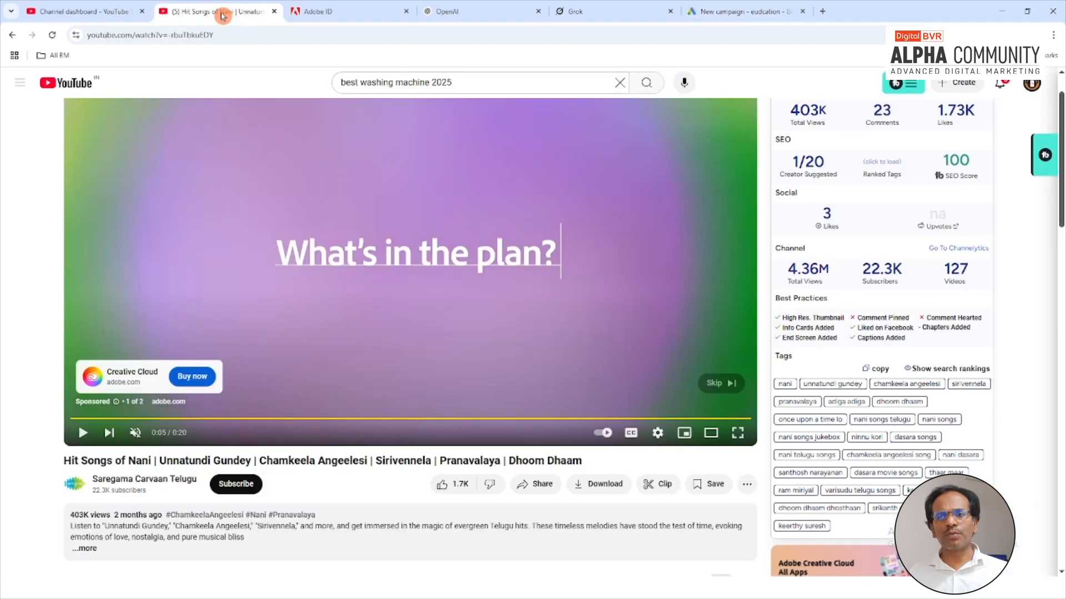
pyautogui.click(749, 14)
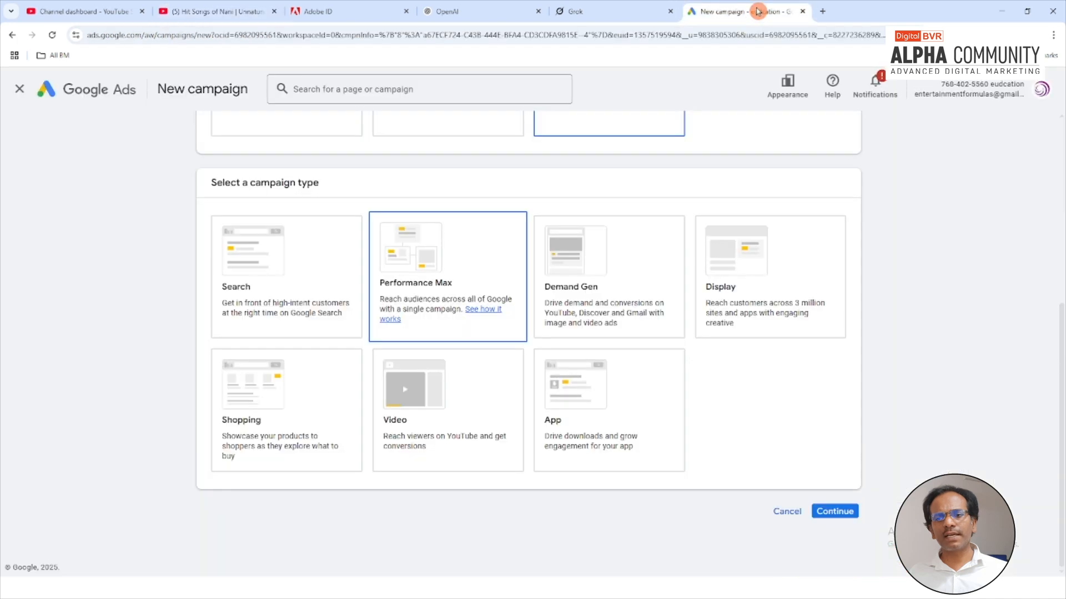
pyautogui.click(442, 471)
pyautogui.scroll(-1, 456, 498)
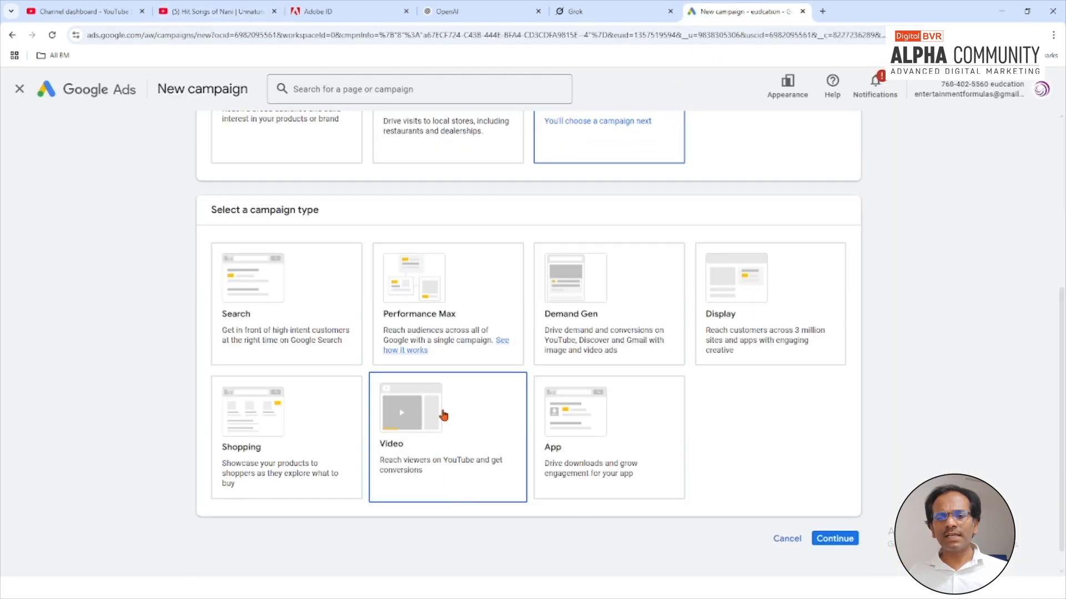
pyautogui.scroll(-1, 444, 415)
pyautogui.click(441, 414)
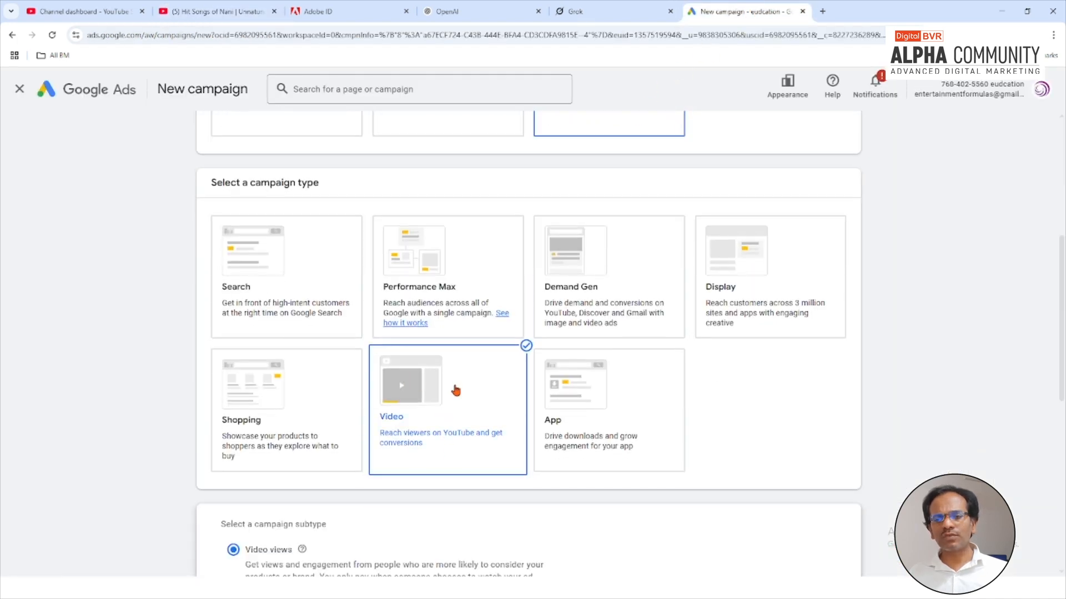
# - Examine the campaign subtypes offered for the Video campaign type, from Video views to Audio
pyautogui.scroll(-5, 455, 390)
pyautogui.scroll(-1, 455, 300)
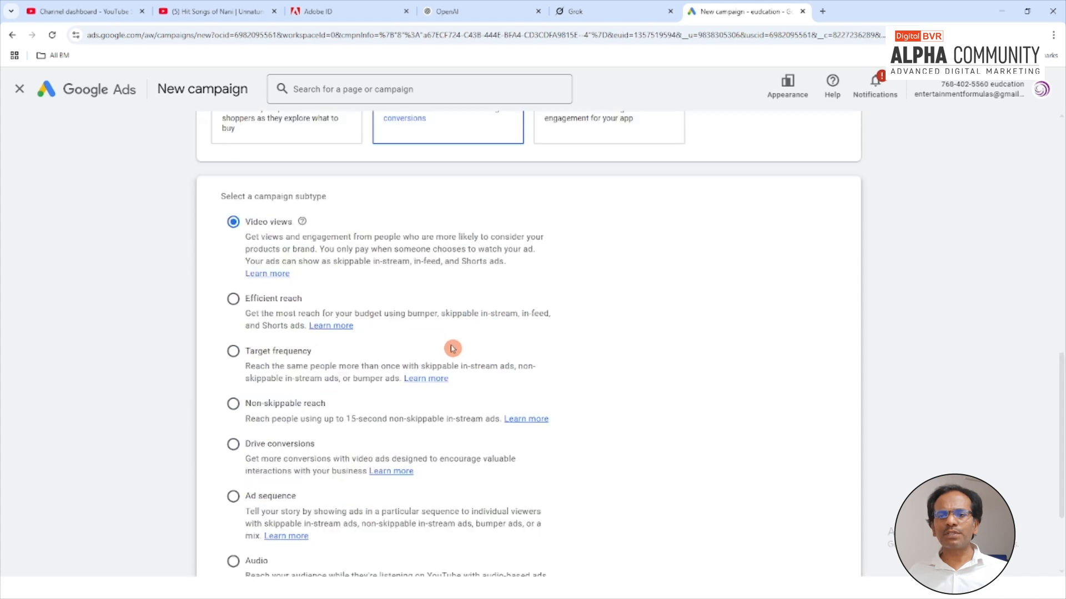
pyautogui.scroll(6, 458, 341)
pyautogui.scroll(-8, 467, 332)
pyautogui.scroll(6, 467, 332)
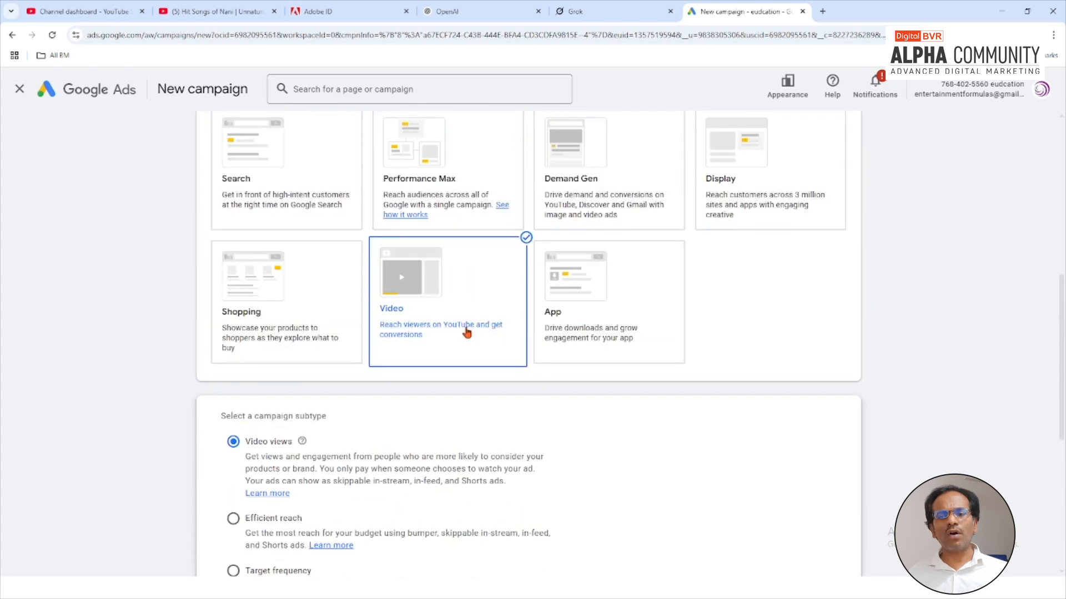
pyautogui.scroll(-4, 466, 331)
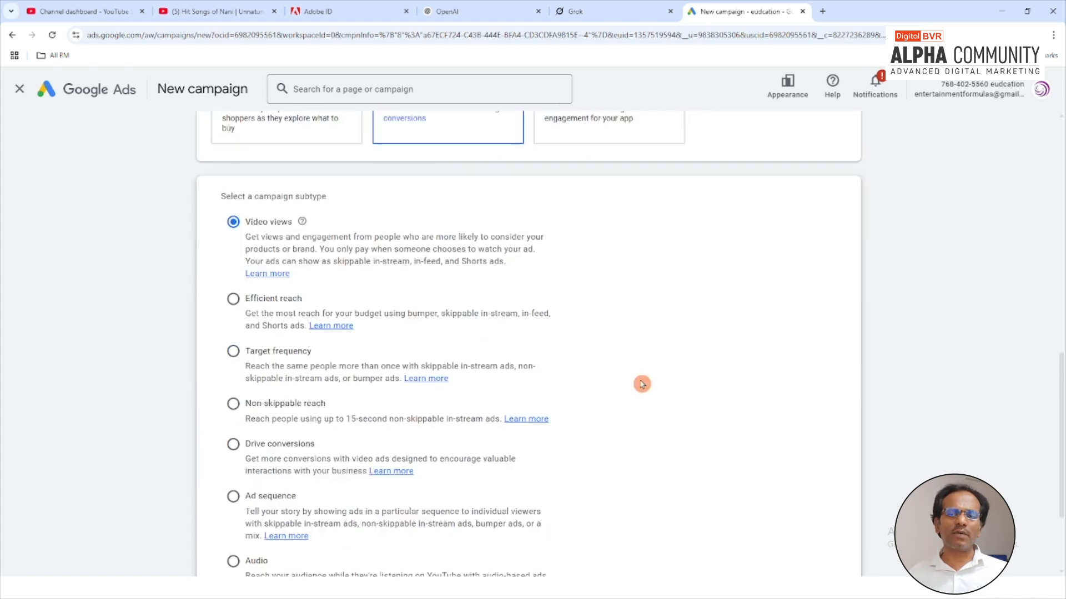
pyautogui.scroll(4, 641, 384)
pyautogui.scroll(-4, 530, 349)
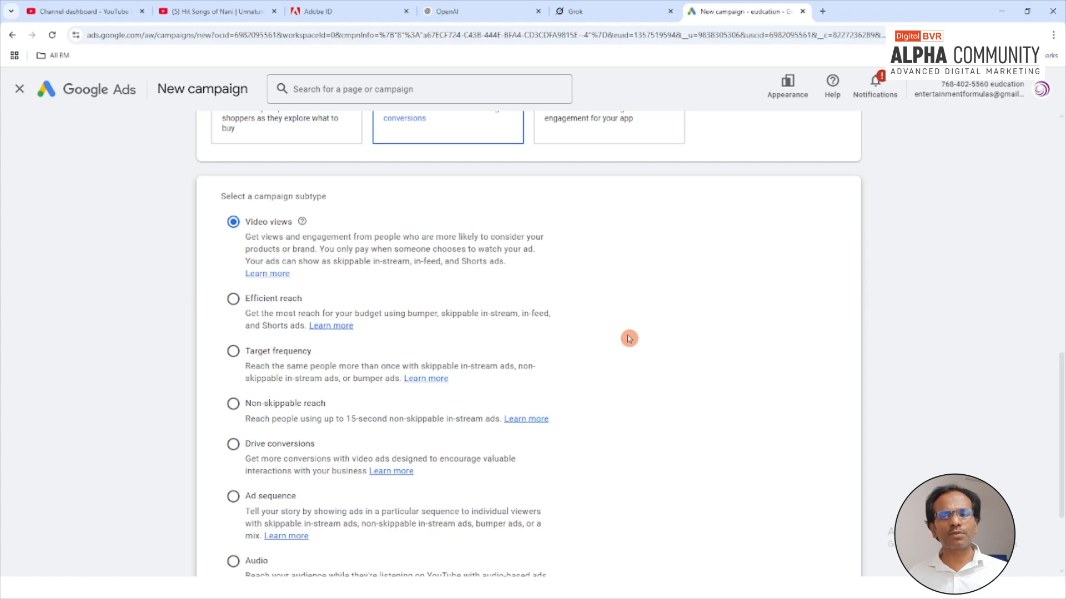
pyautogui.scroll(5, 629, 339)
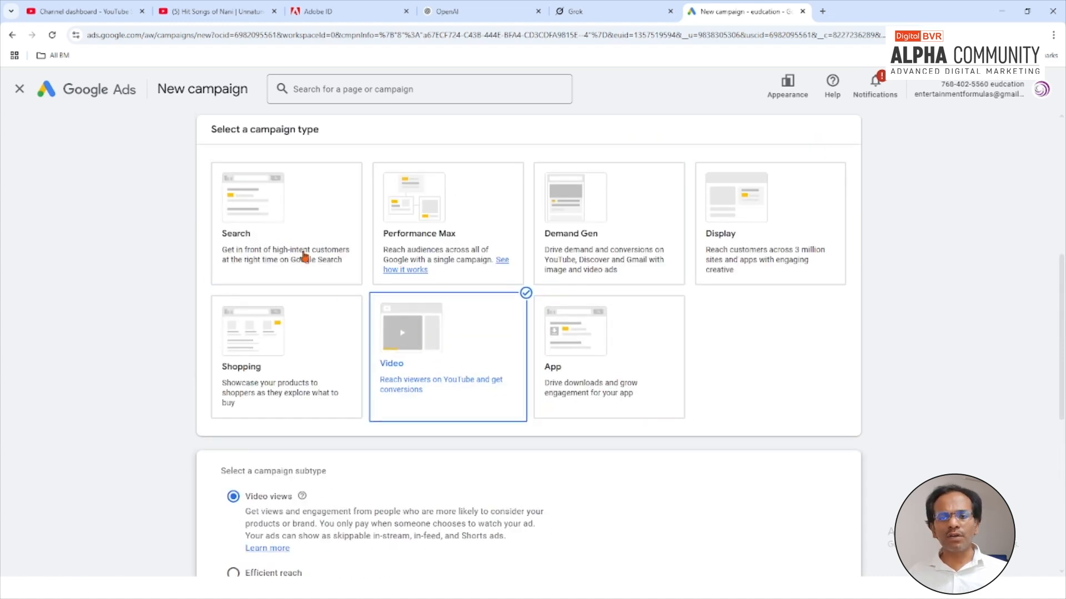
# - Compare the settings offered for the Search, Video and Performance Max campaign types, returning to Video as the selected type
pyautogui.click(304, 257)
pyautogui.click(456, 377)
pyautogui.click(314, 284)
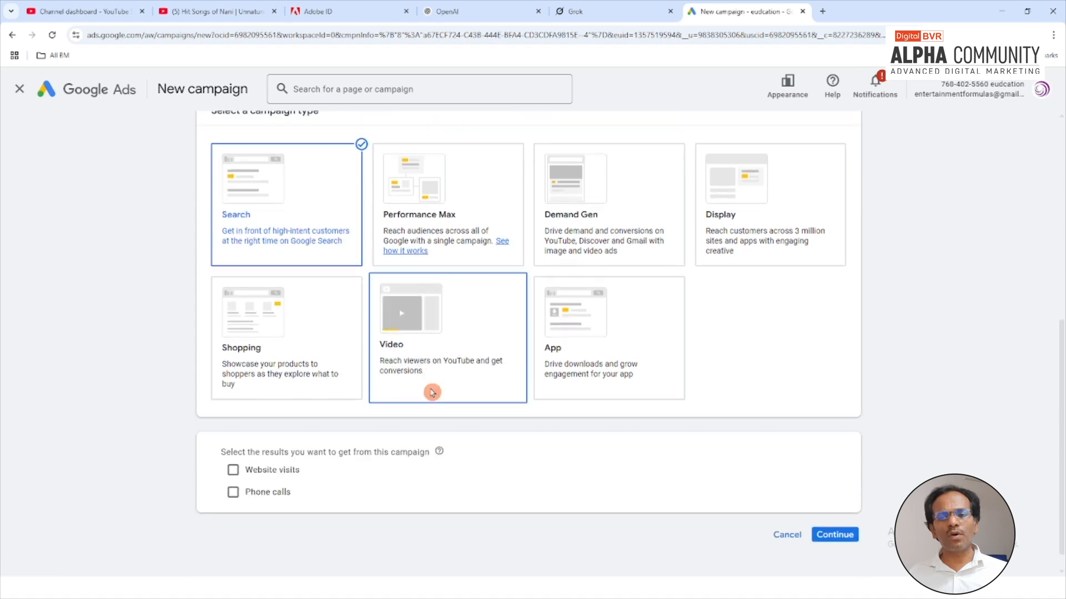
pyautogui.click(302, 190)
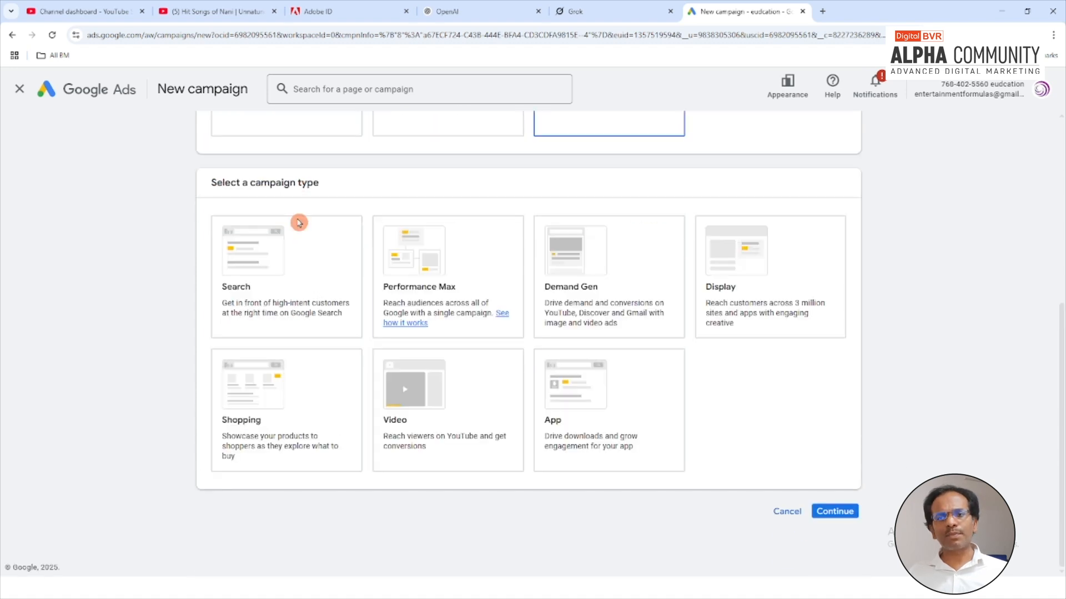
pyautogui.click(299, 274)
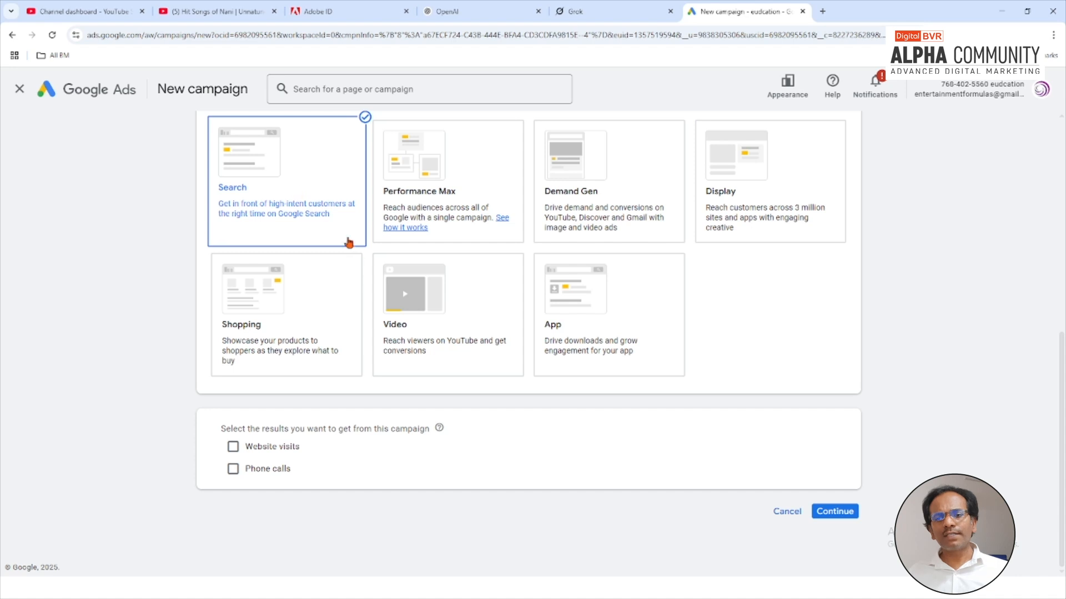
pyautogui.click(405, 294)
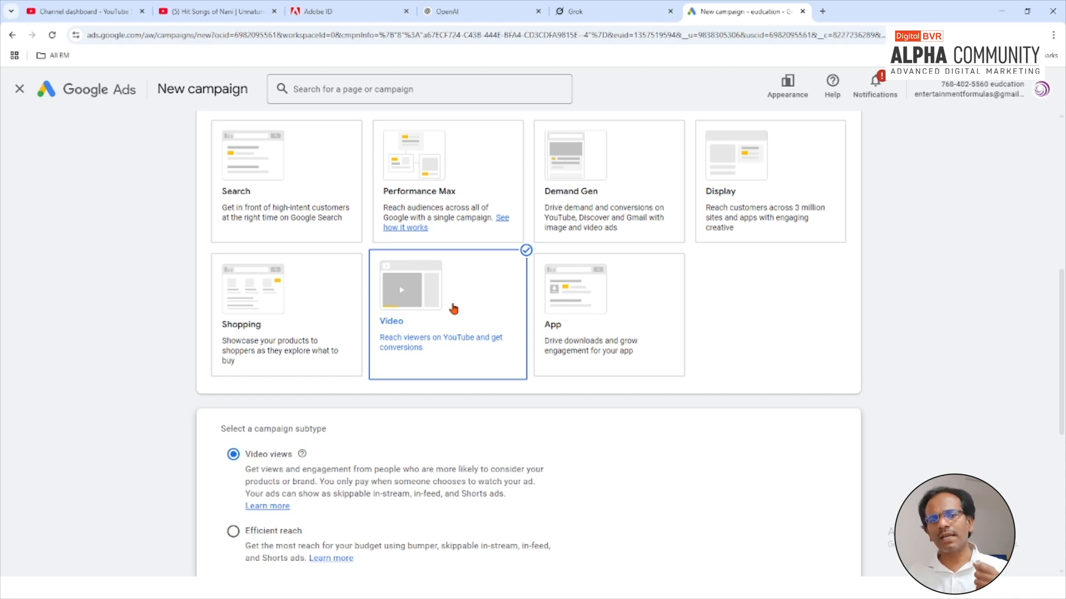
pyautogui.scroll(2, 454, 309)
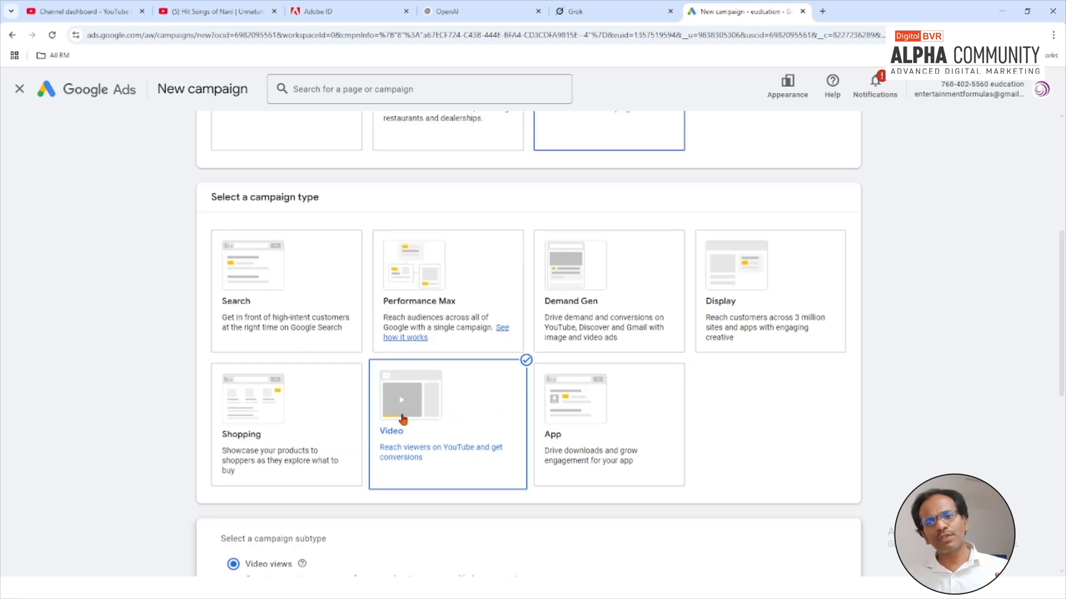
pyautogui.click(450, 278)
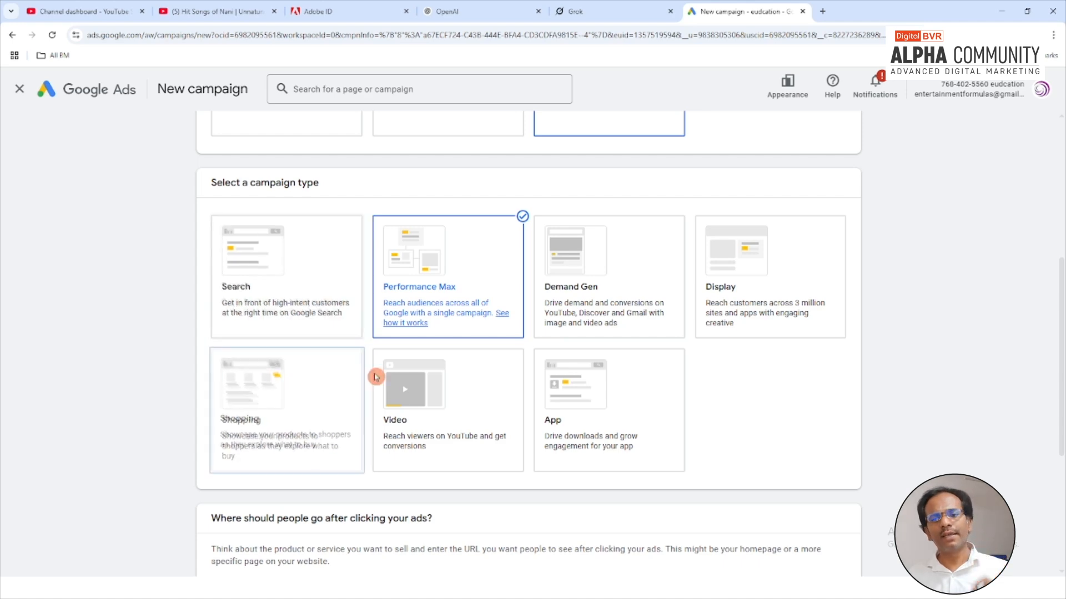
pyautogui.click(413, 389)
# - Read through the campaign subtypes offered for the Video campaign type and highlight the Video views option
pyautogui.scroll(-4, 421, 397)
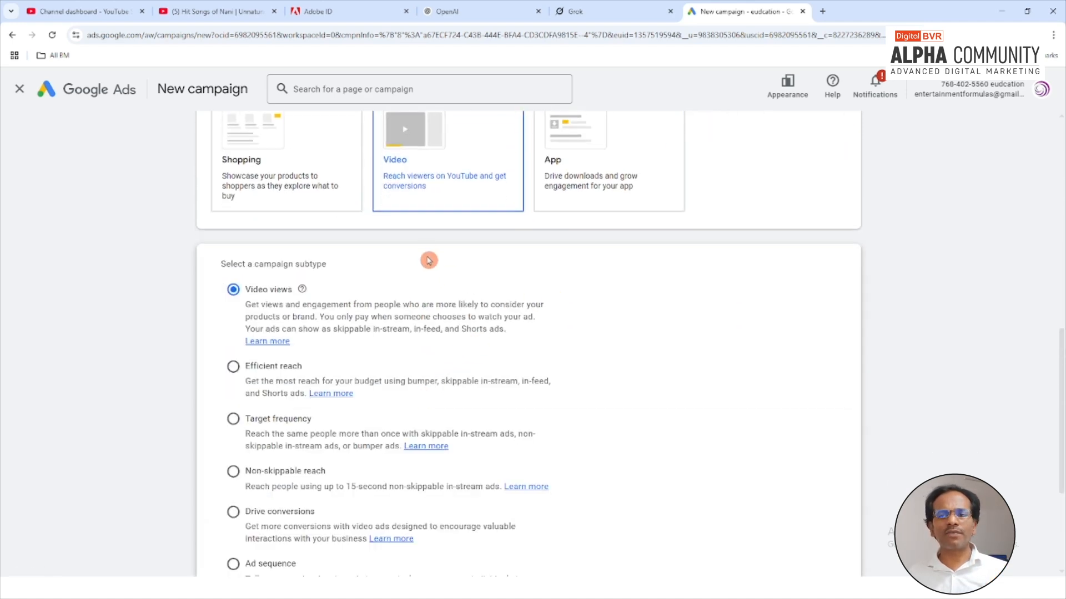
pyautogui.scroll(3, 428, 252)
pyautogui.scroll(-5, 435, 242)
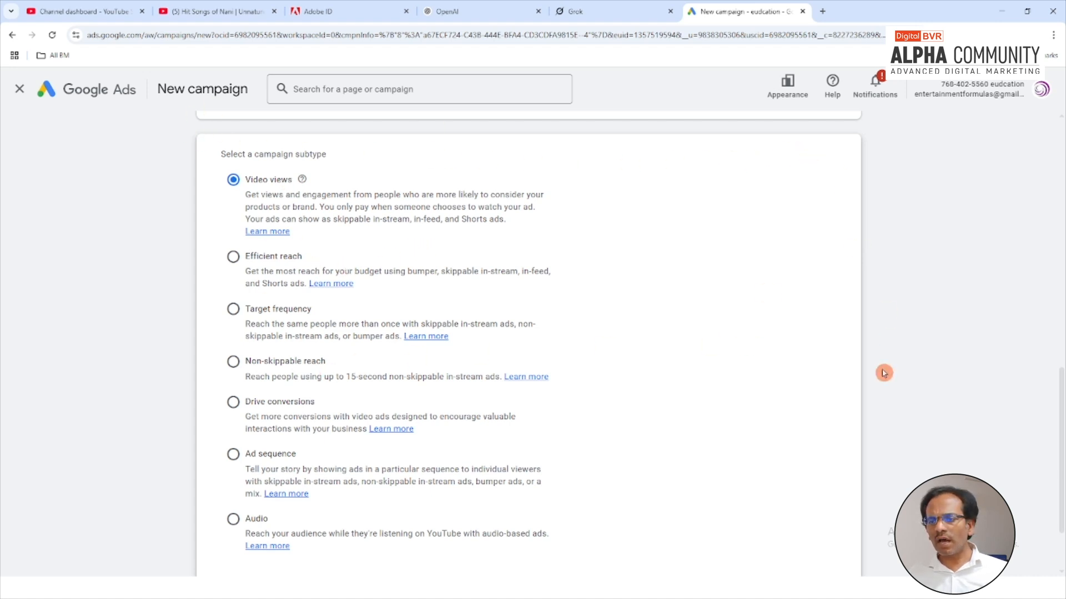
pyautogui.scroll(-1, 884, 373)
pyautogui.scroll(2, 177, 375)
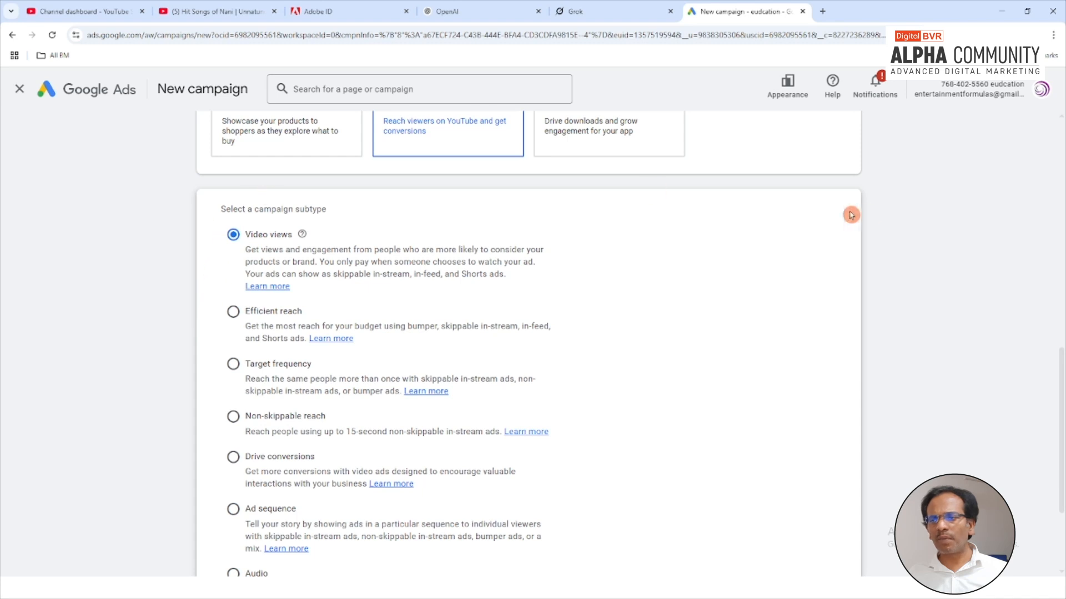
pyautogui.scroll(-1, 866, 511)
pyautogui.scroll(1, 289, 289)
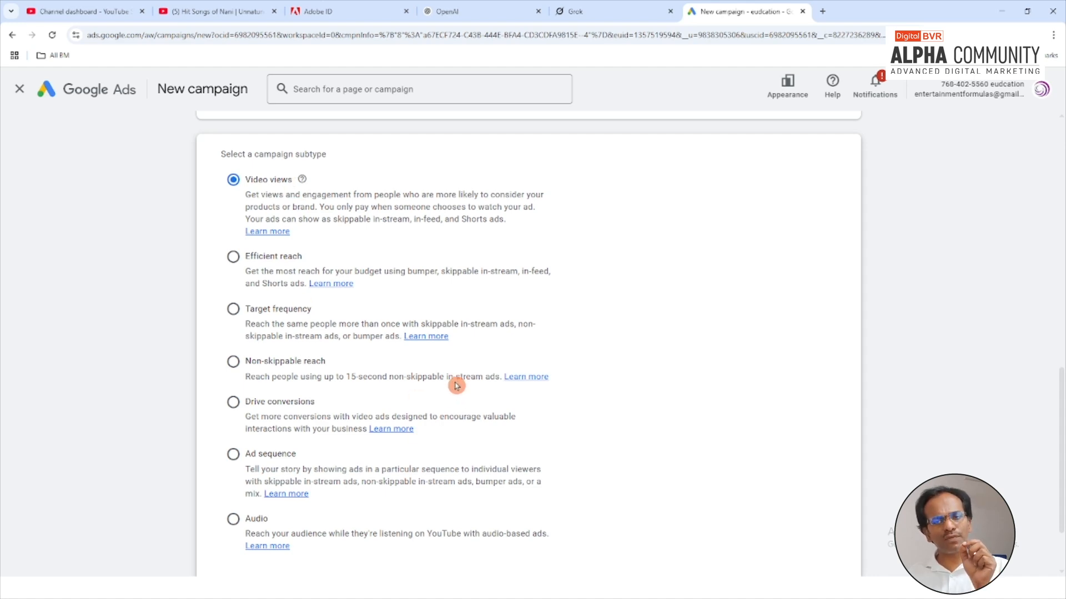
pyautogui.scroll(4, 456, 385)
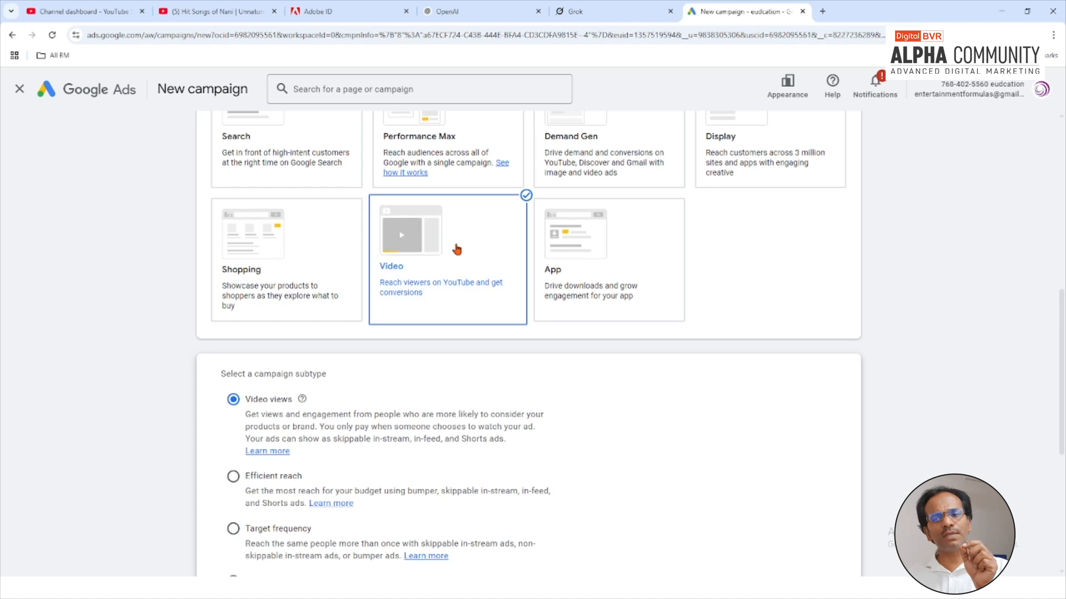
pyautogui.scroll(-2, 431, 341)
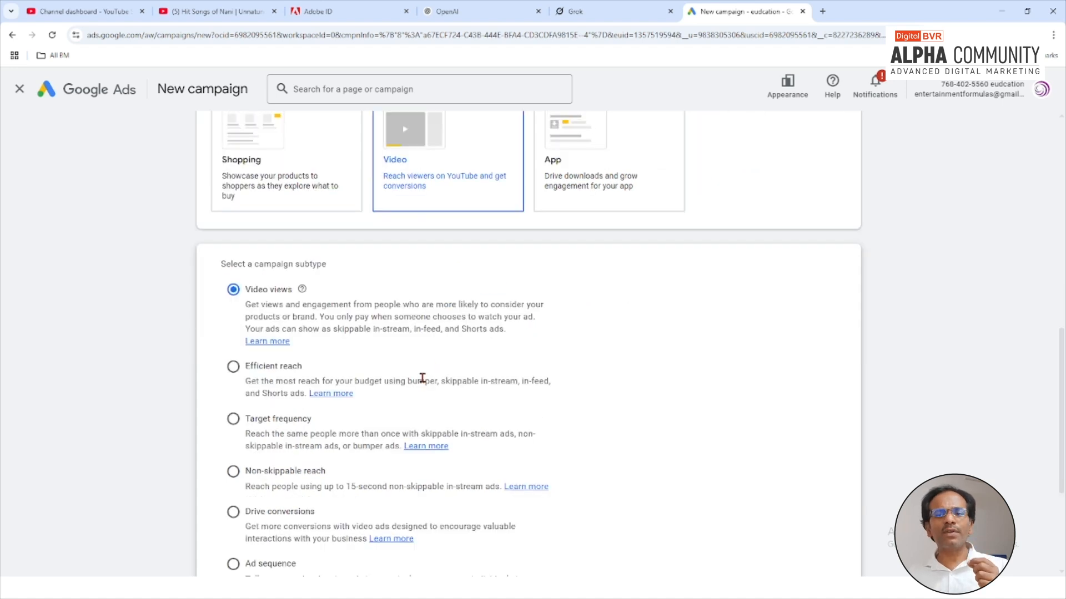
pyautogui.scroll(-1, 422, 378)
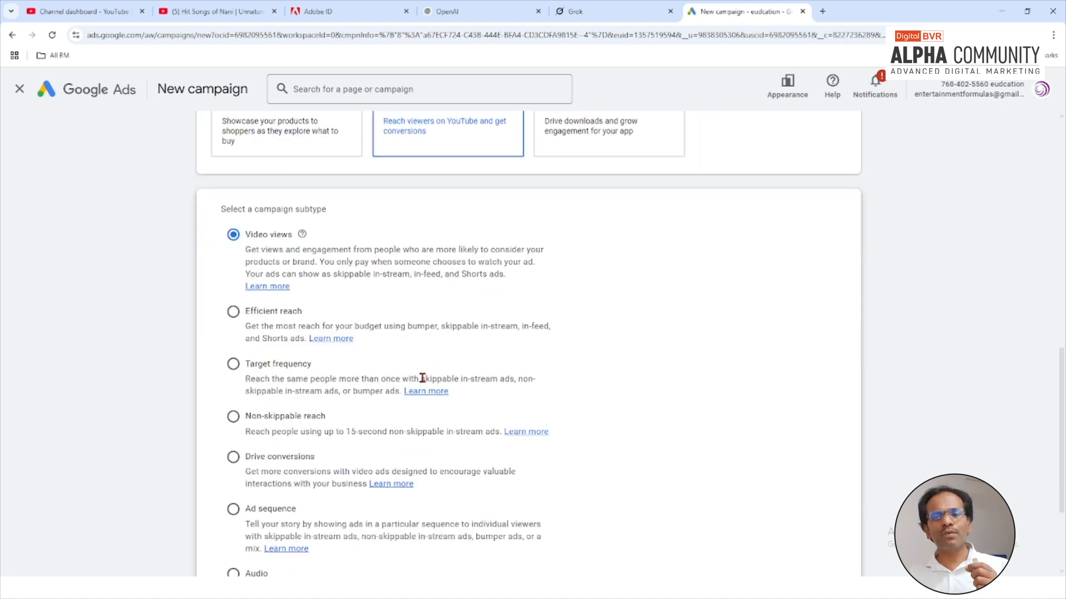
pyautogui.scroll(-1, 422, 378)
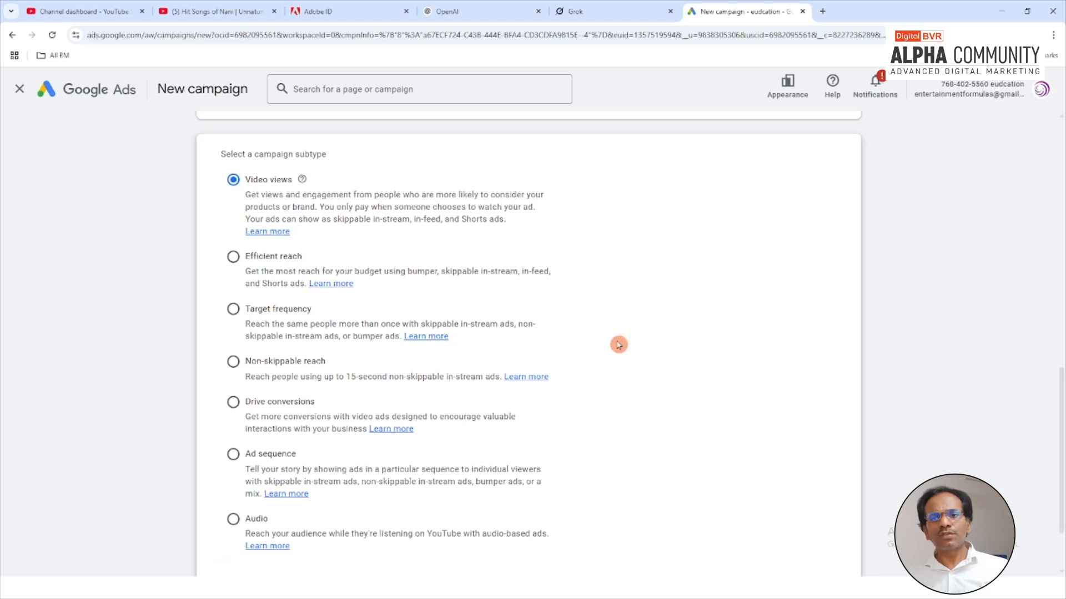
pyautogui.moveTo(248, 179); pyautogui.dragTo(293, 183)
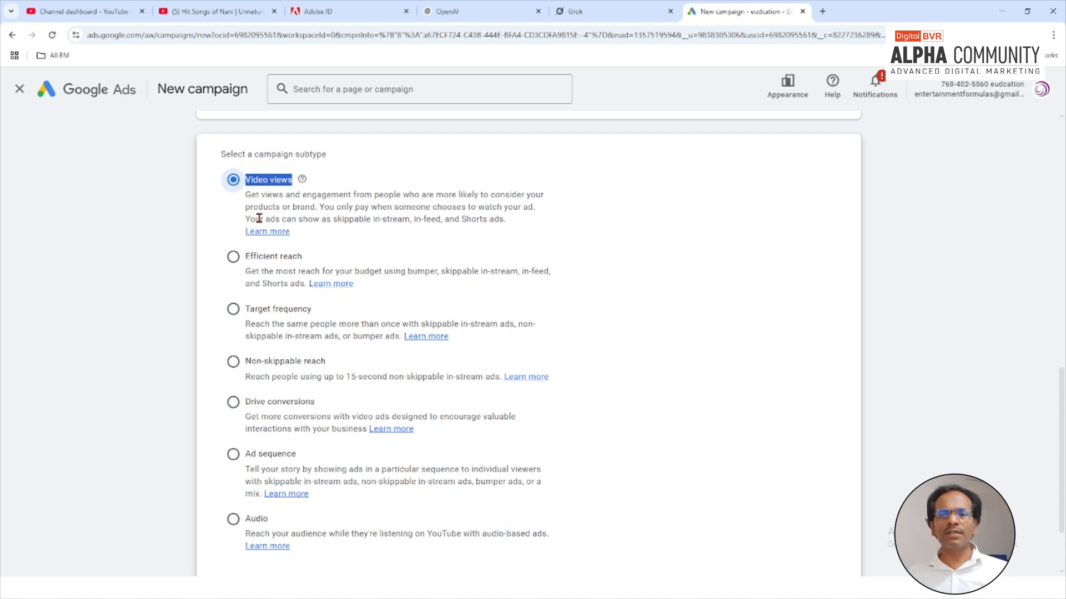
# - Switch to YouTube, search for "digital bvr", and browse the Digital BVR Alpha Community channel's videos
pyautogui.click(229, 10)
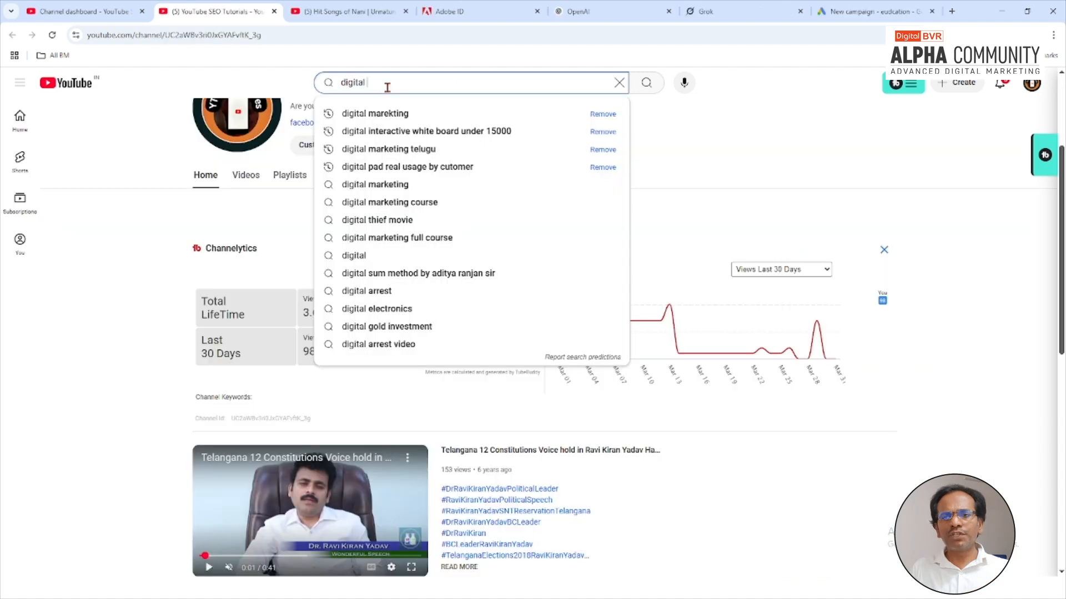
pyautogui.write('bvr')
pyautogui.press('Return')
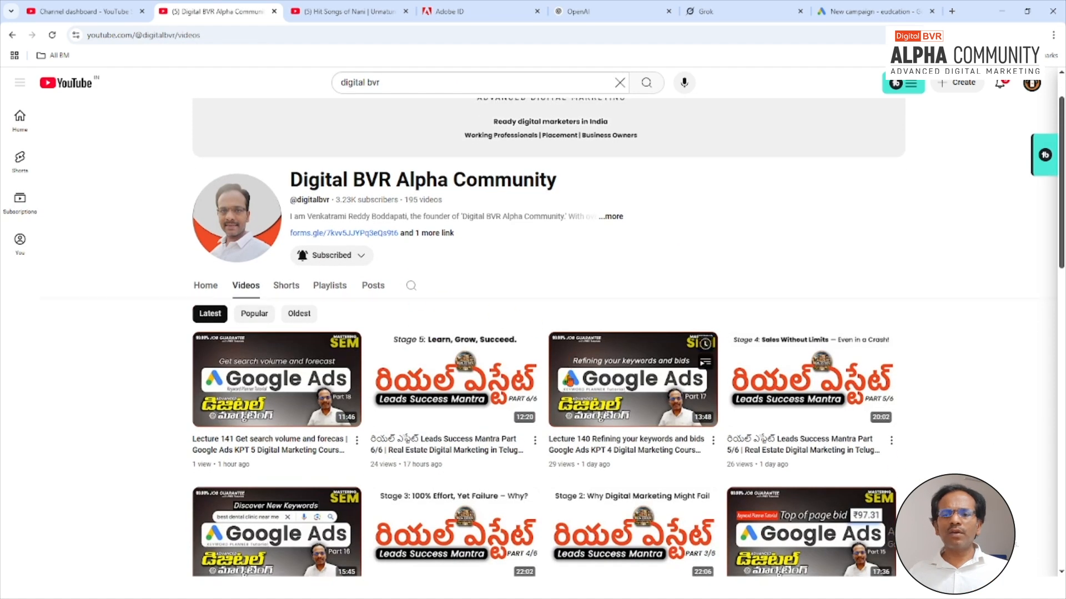
pyautogui.scroll(-1, 295, 327)
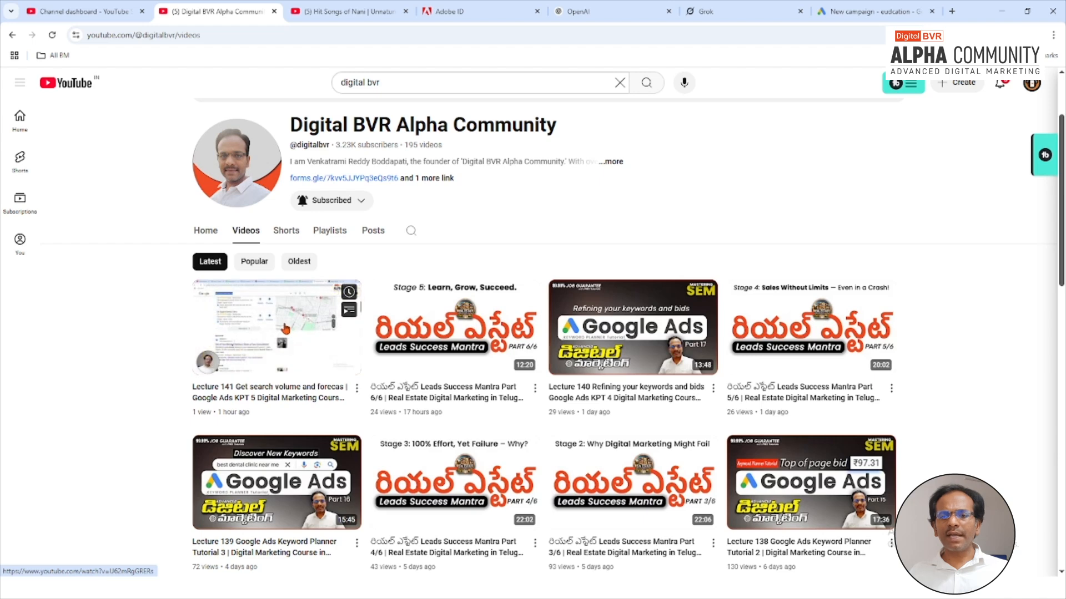
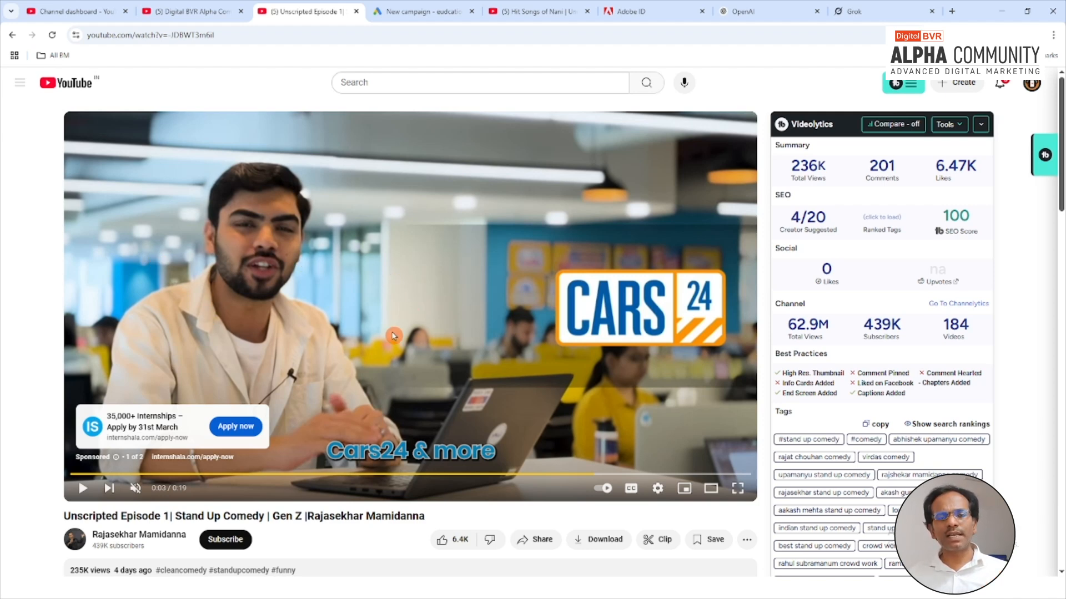
# - Return to the Google Ads campaign page, highlight the Efficient reach subtype, and select Target frequency as the campaign subtype
pyautogui.click(429, 12)
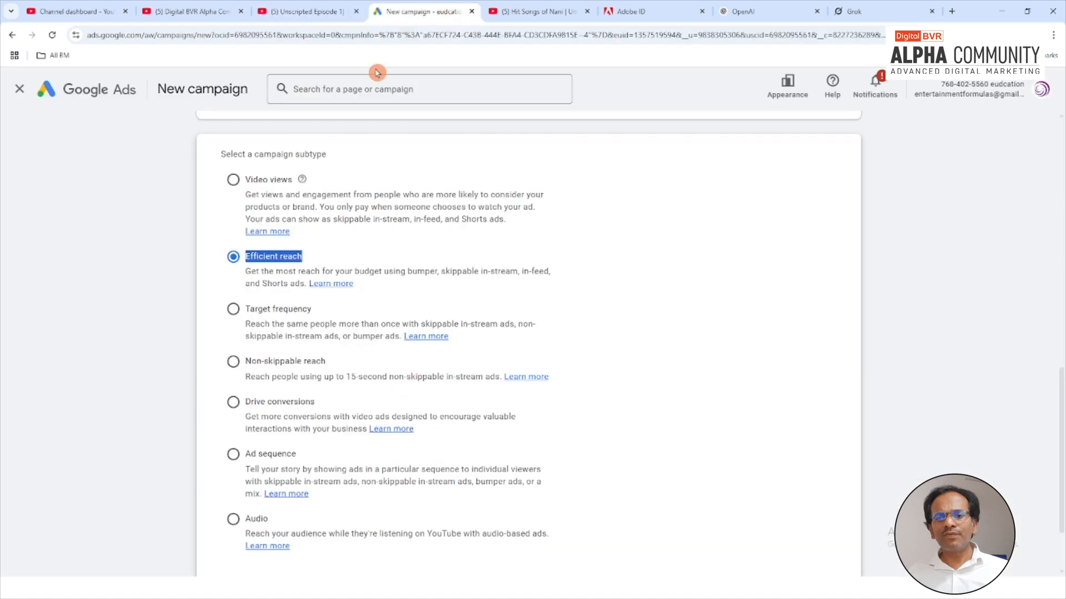
pyautogui.click(314, 254)
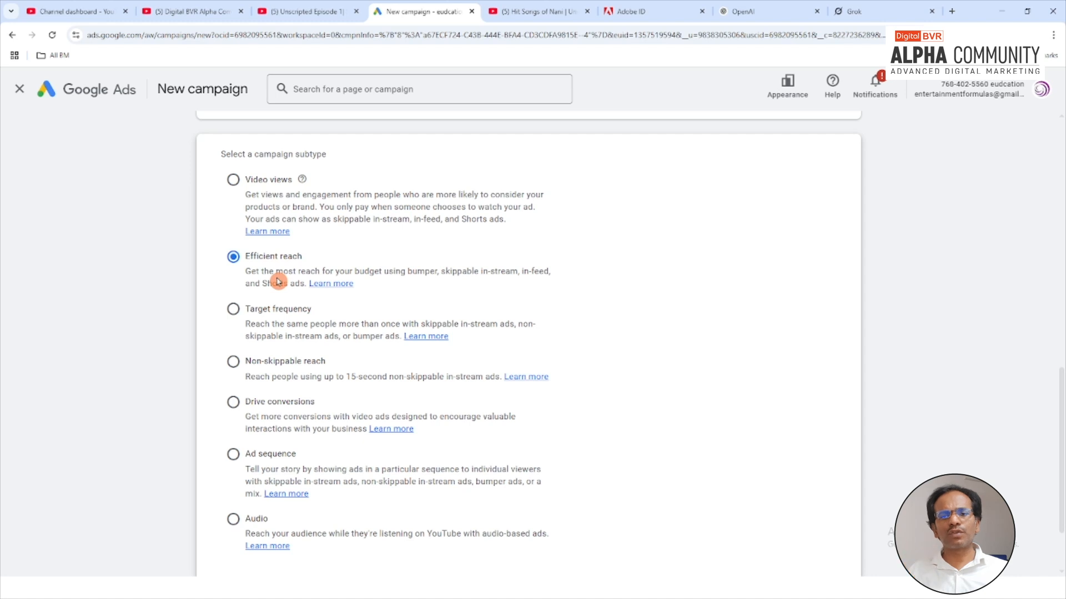
pyautogui.moveTo(315, 256); pyautogui.dragTo(250, 257)
pyautogui.click(235, 314)
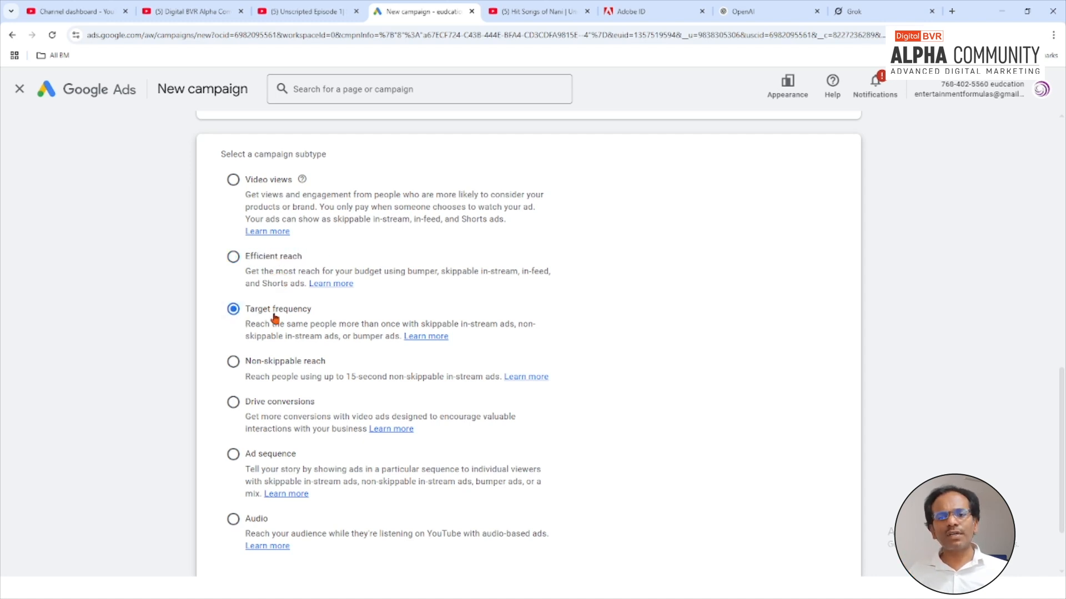
pyautogui.moveTo(331, 316); pyautogui.dragTo(243, 316)
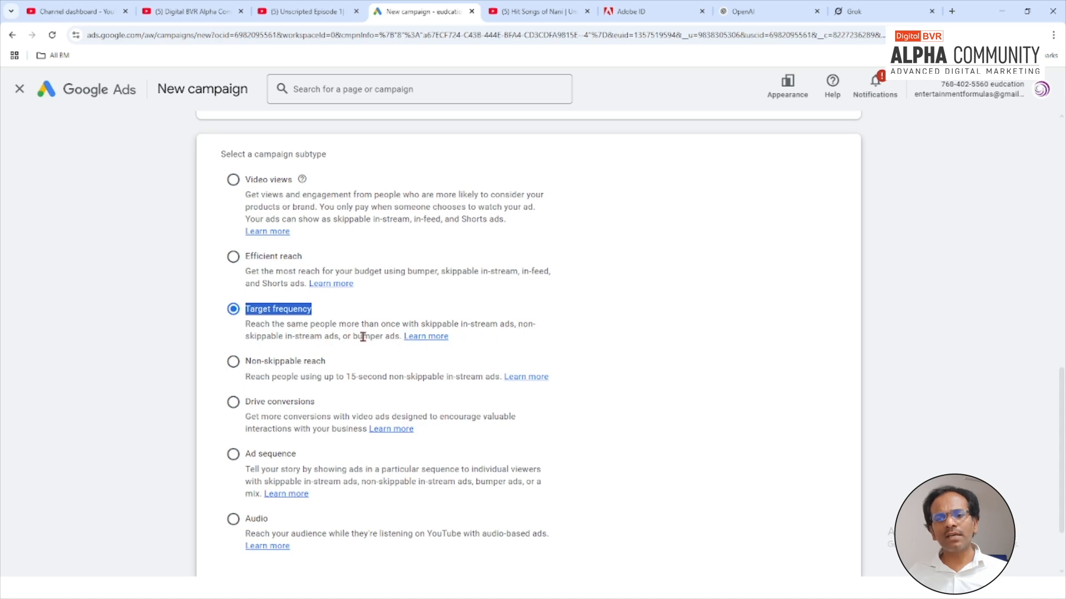
# - Compare the sponsored Internshala ad on the open YouTube video with the Target frequency subtype in Google Ads, opening the ad's landing page
pyautogui.click(187, 15)
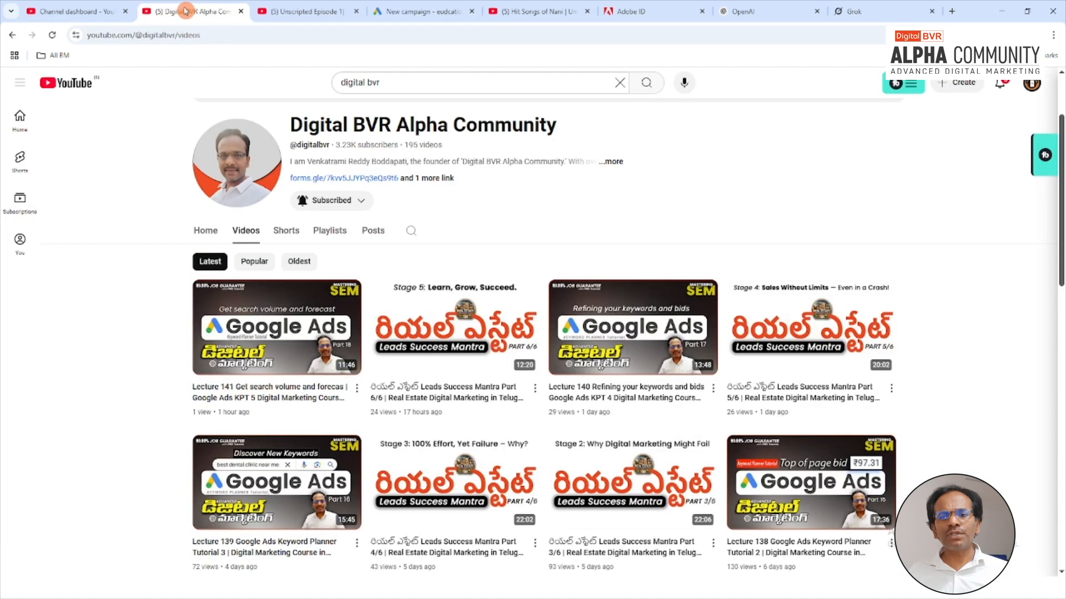
pyautogui.click(282, 11)
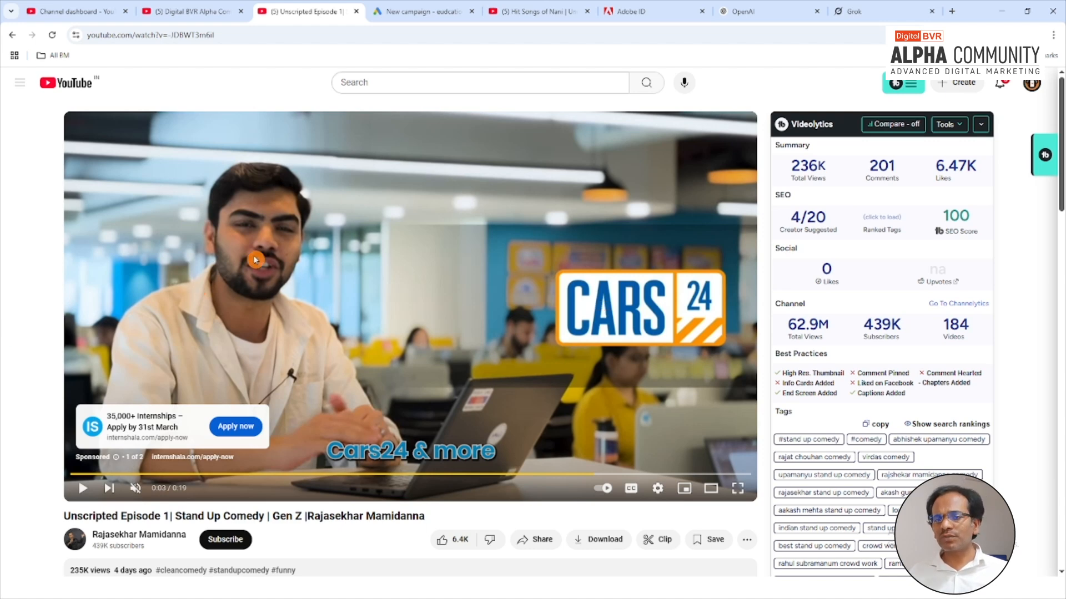
pyautogui.click(139, 427)
pyautogui.click(292, 16)
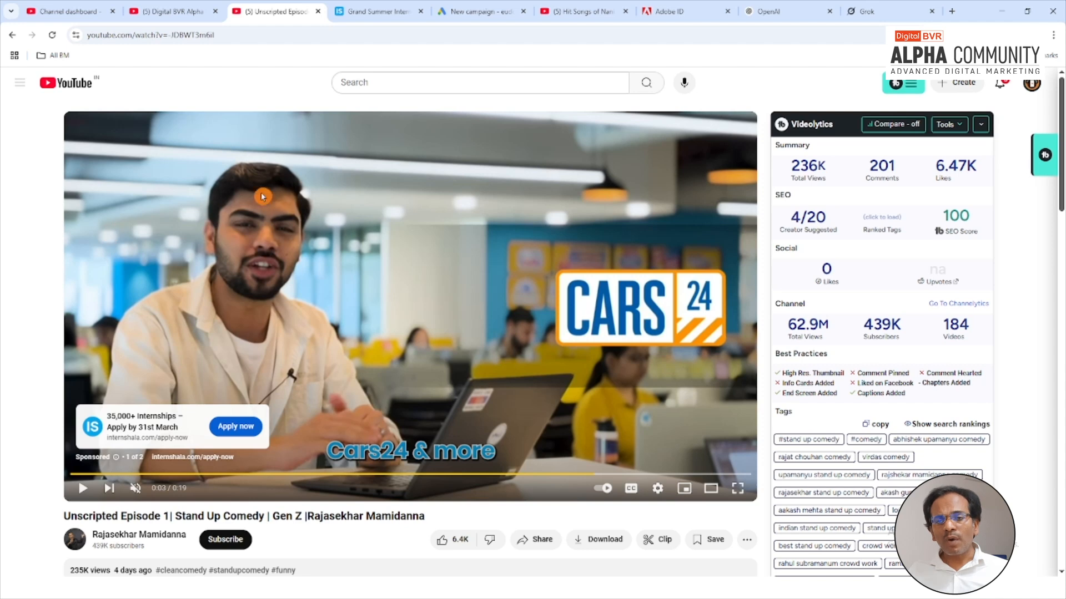
pyautogui.click(482, 11)
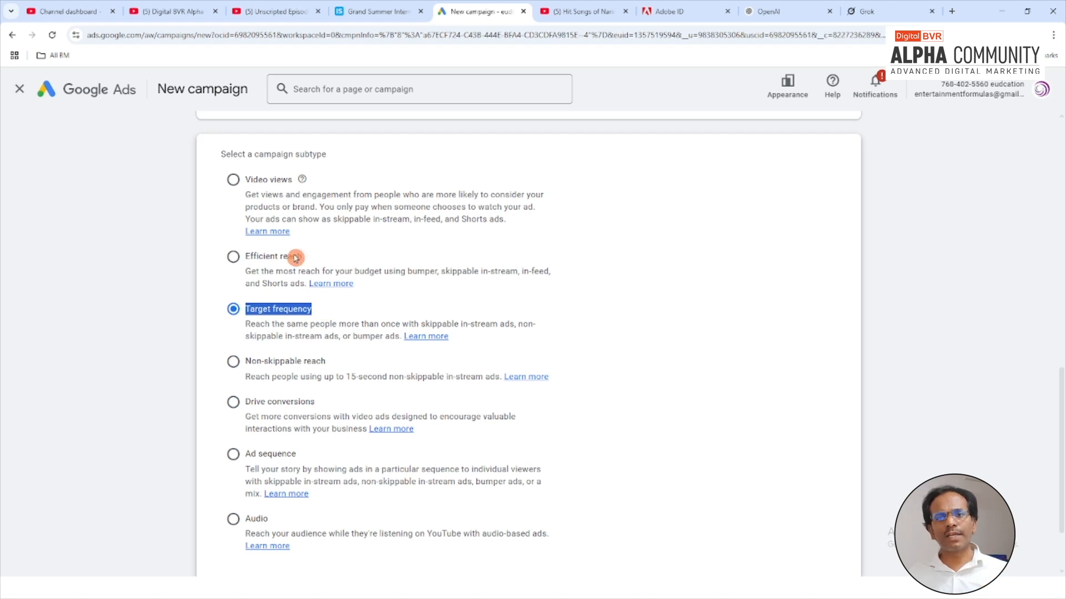
pyautogui.click(272, 11)
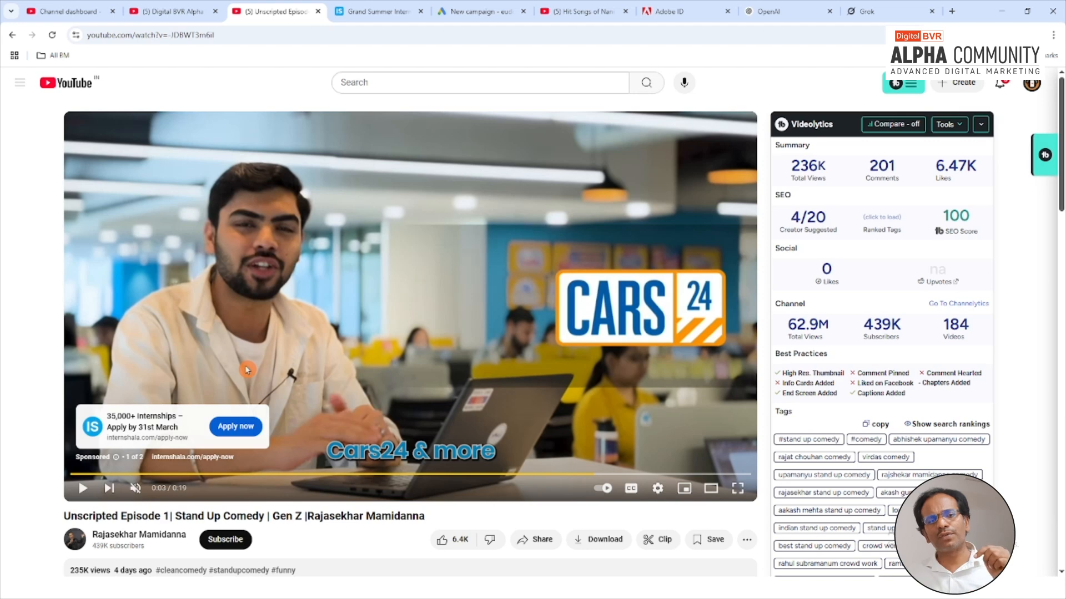
pyautogui.click(445, 10)
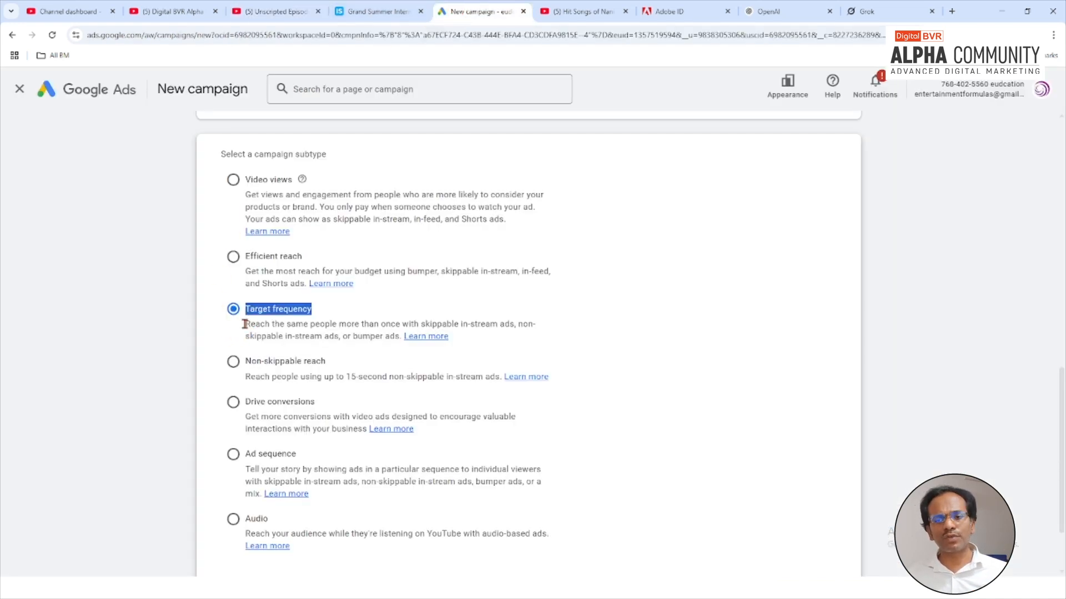
# - Select Non-skippable reach as the campaign subtype and check its 15-second ad description against the sponsored Internshala ad on YouTube
pyautogui.moveTo(251, 362); pyautogui.dragTo(327, 364)
pyautogui.click(280, 11)
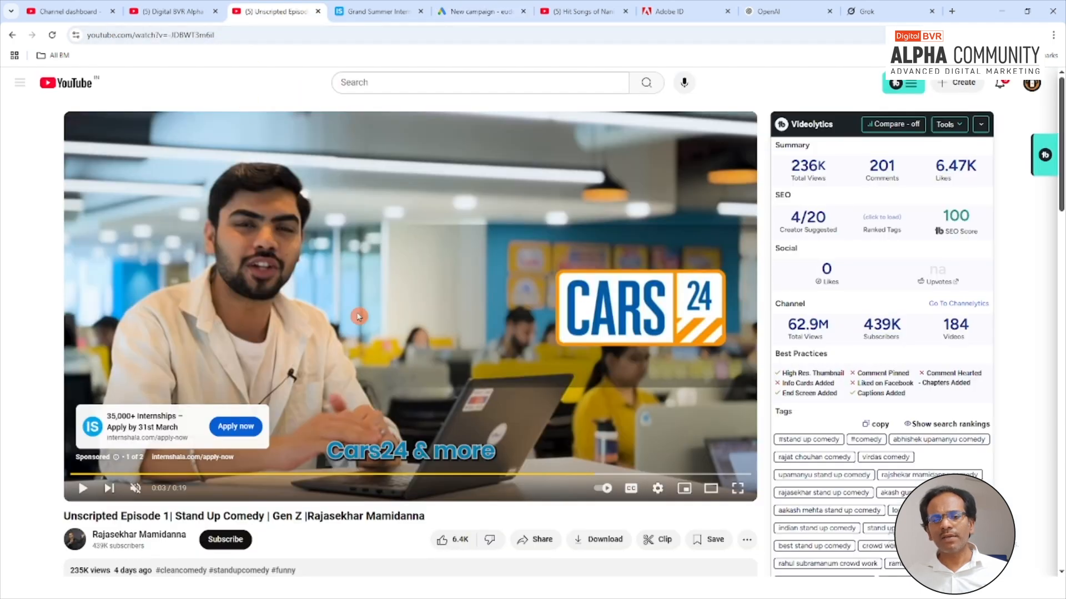
pyautogui.click(276, 278)
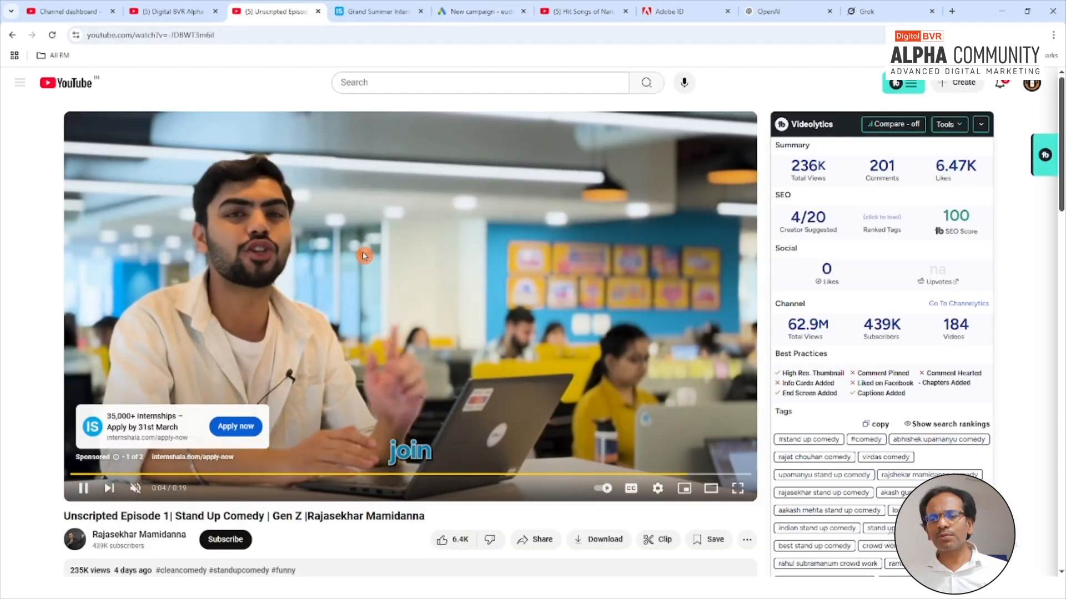
pyautogui.click(363, 255)
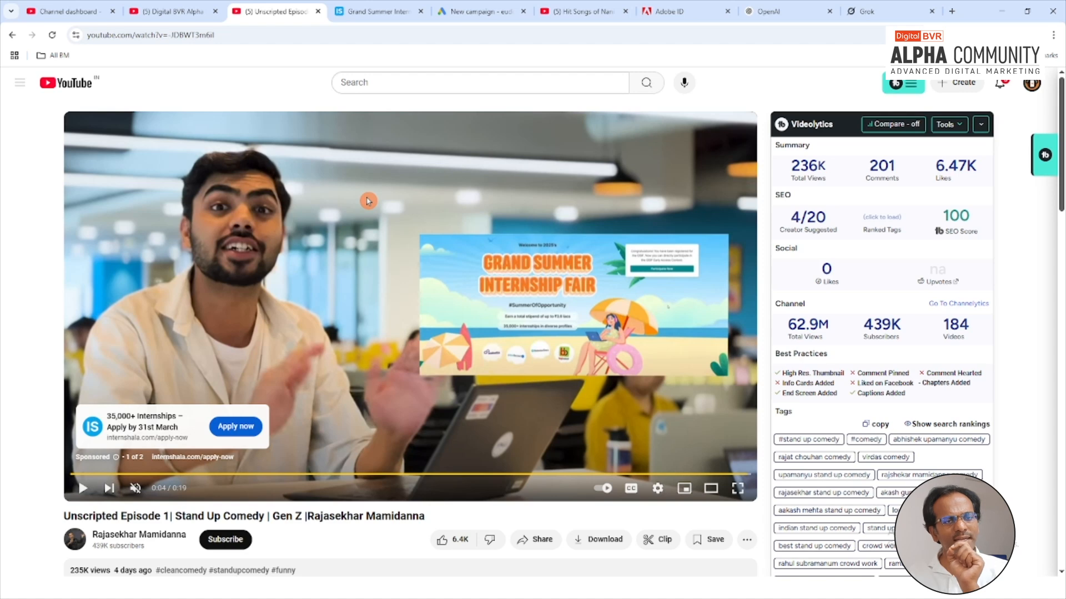
pyautogui.click(449, 12)
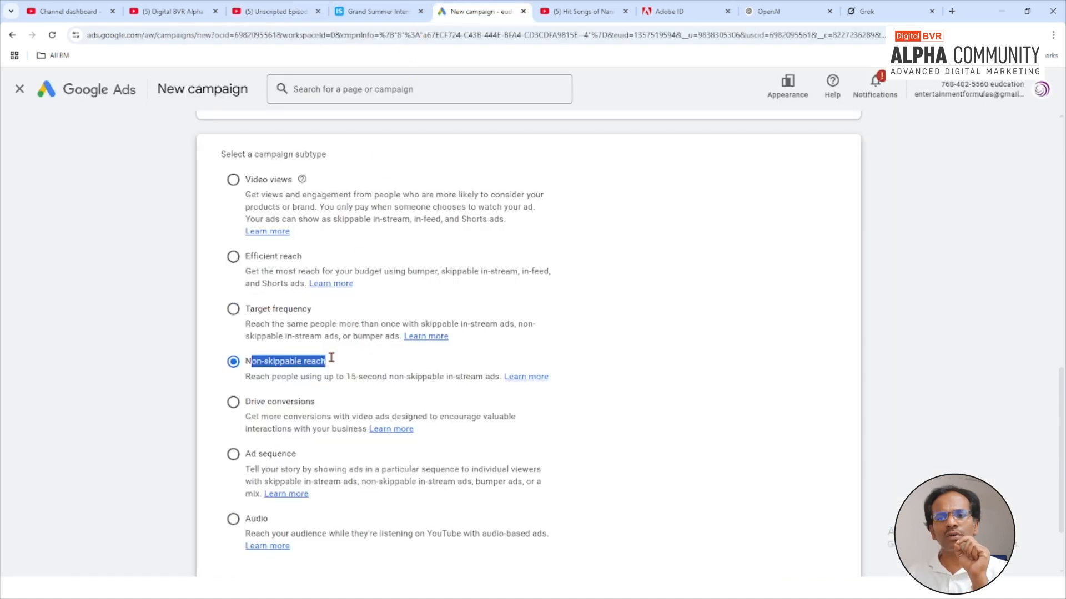
pyautogui.moveTo(351, 378); pyautogui.dragTo(390, 379)
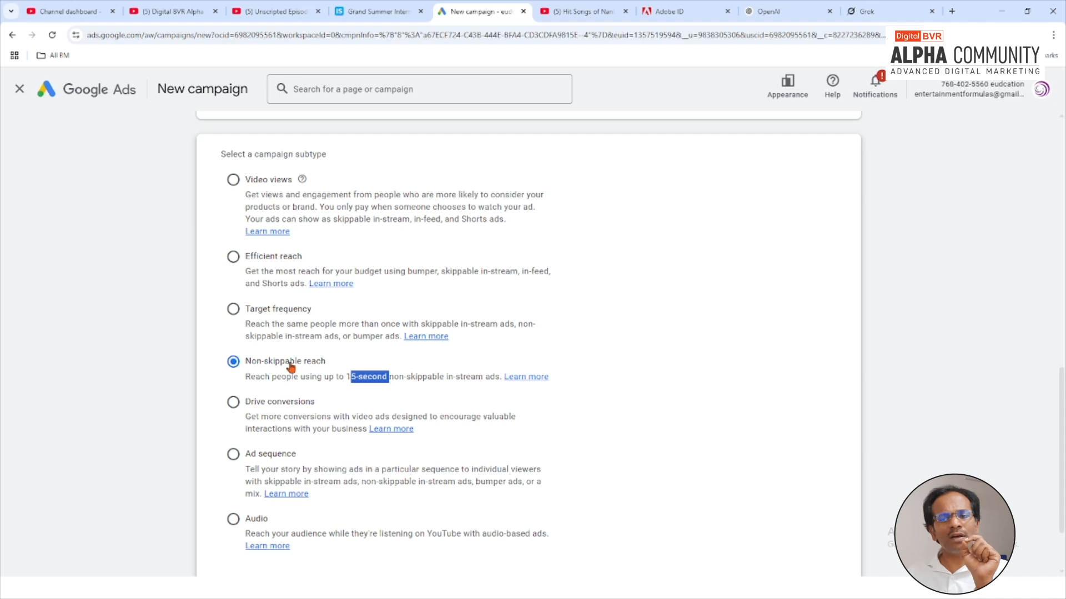
pyautogui.scroll(-1, 270, 375)
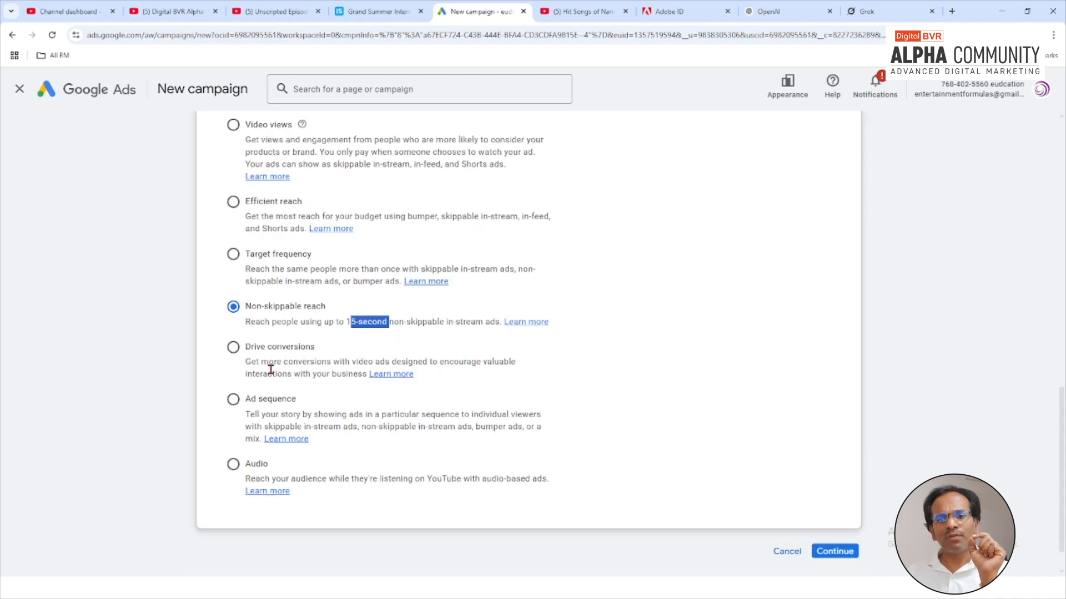
# - Select Drive conversions as the campaign subtype and compare it with the sponsored Internshala ad on the open YouTube video
pyautogui.moveTo(244, 347); pyautogui.dragTo(327, 347)
pyautogui.click(233, 349)
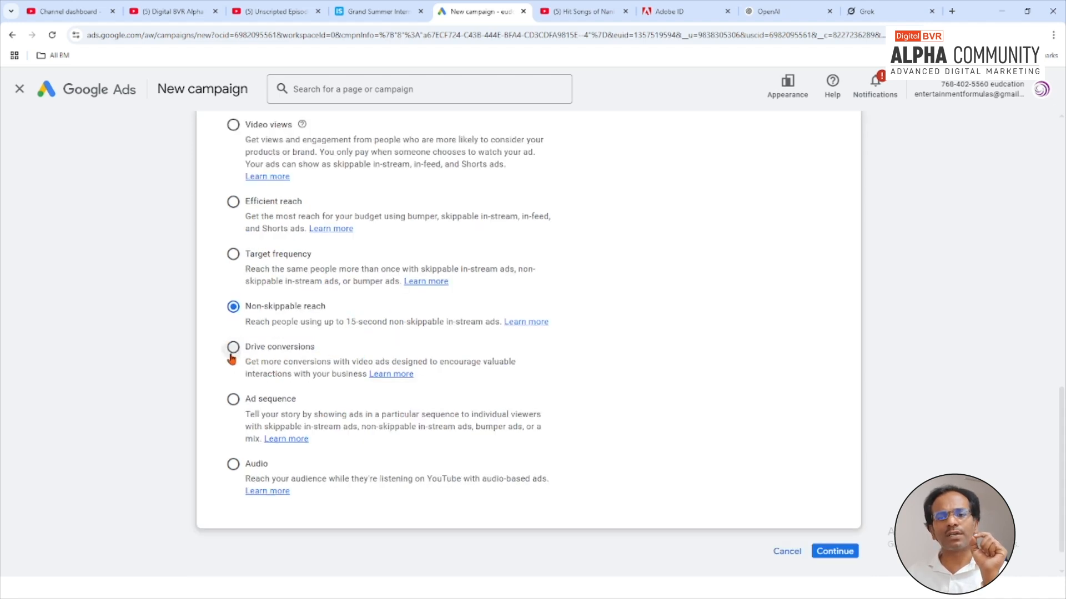
pyautogui.scroll(-1, 341, 391)
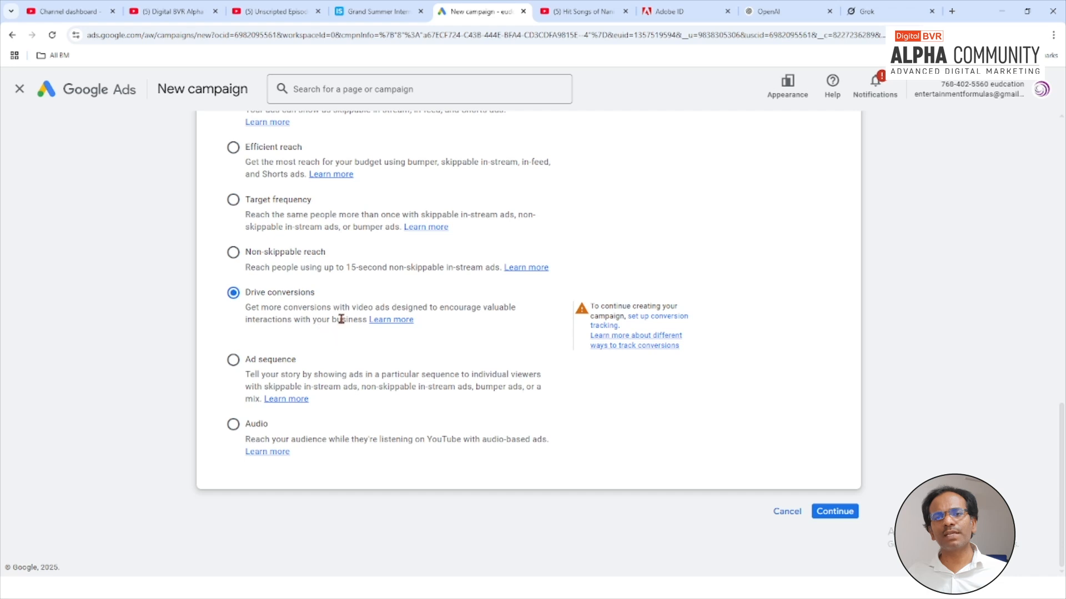
pyautogui.click(256, 11)
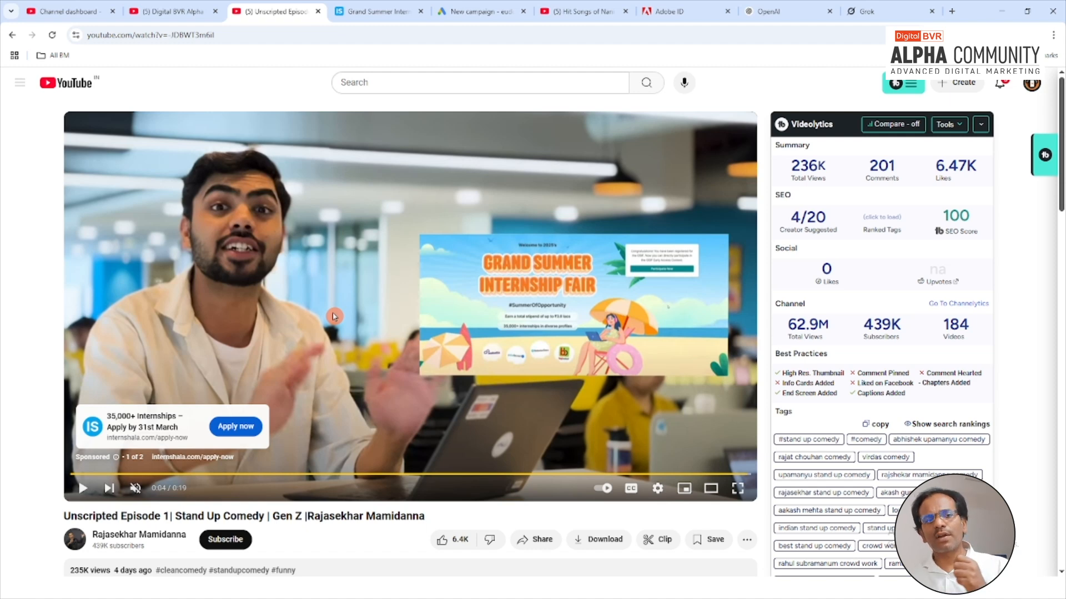
pyautogui.click(452, 11)
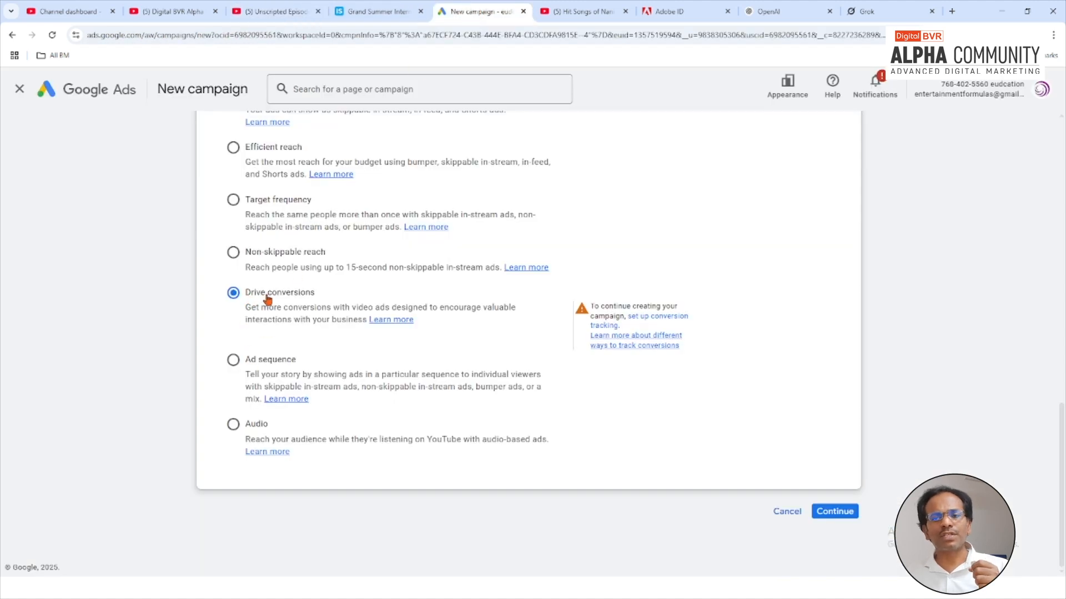
pyautogui.click(282, 12)
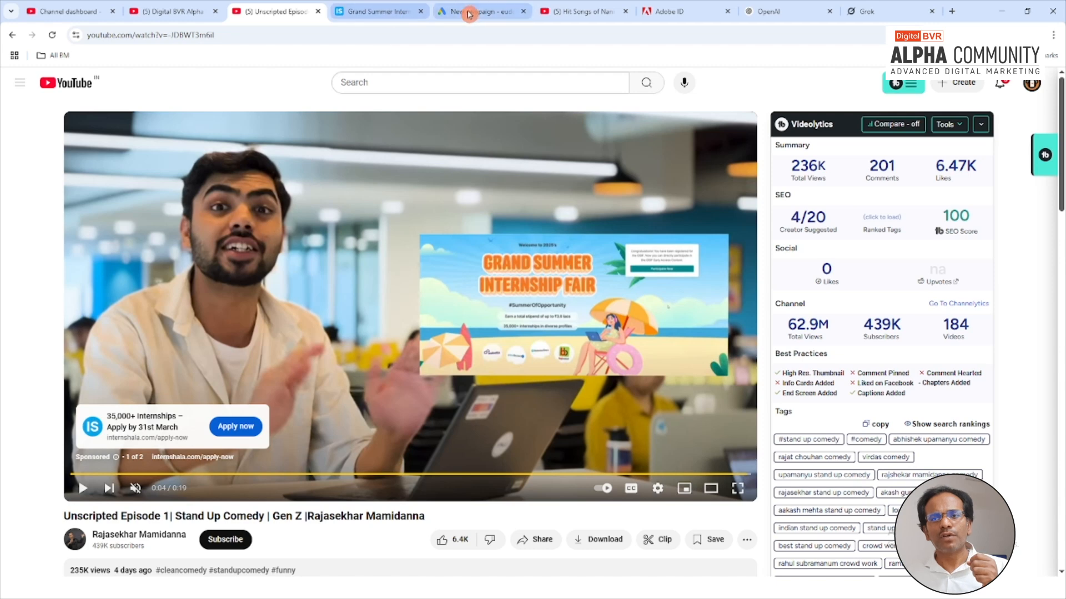
pyautogui.click(474, 12)
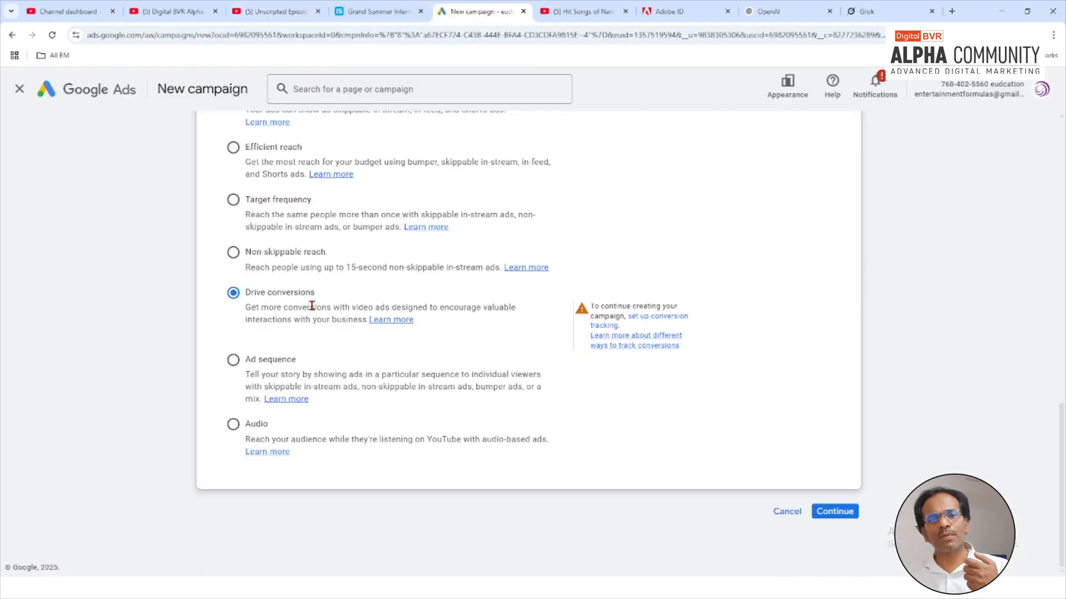
# - Select Ad sequence as the campaign subtype, then play and skip the Internshala ad on YouTube for comparison before returning to Google Ads
pyautogui.click(260, 363)
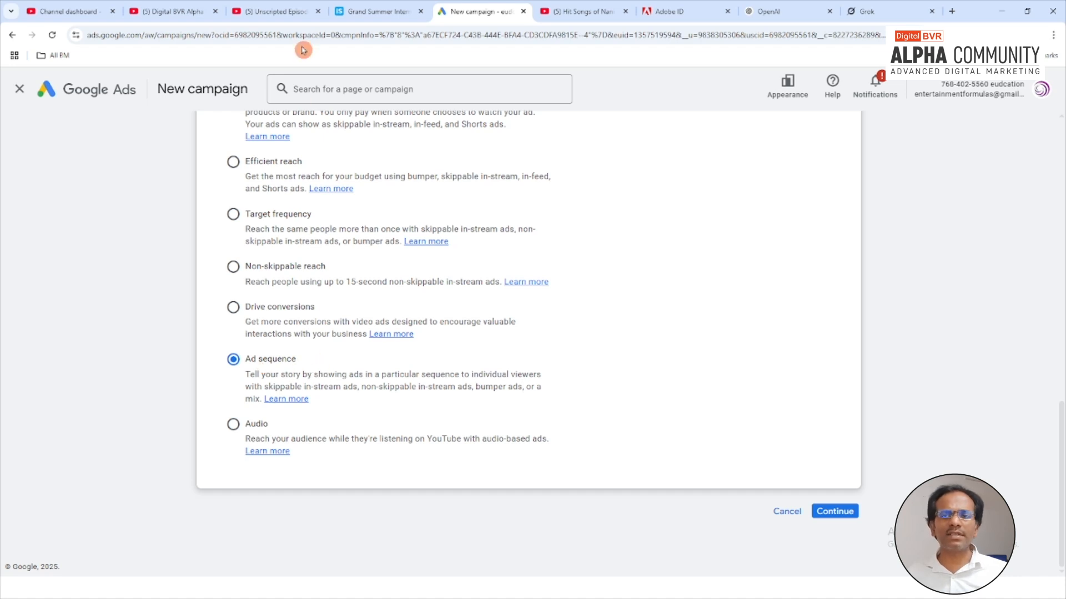
pyautogui.click(278, 11)
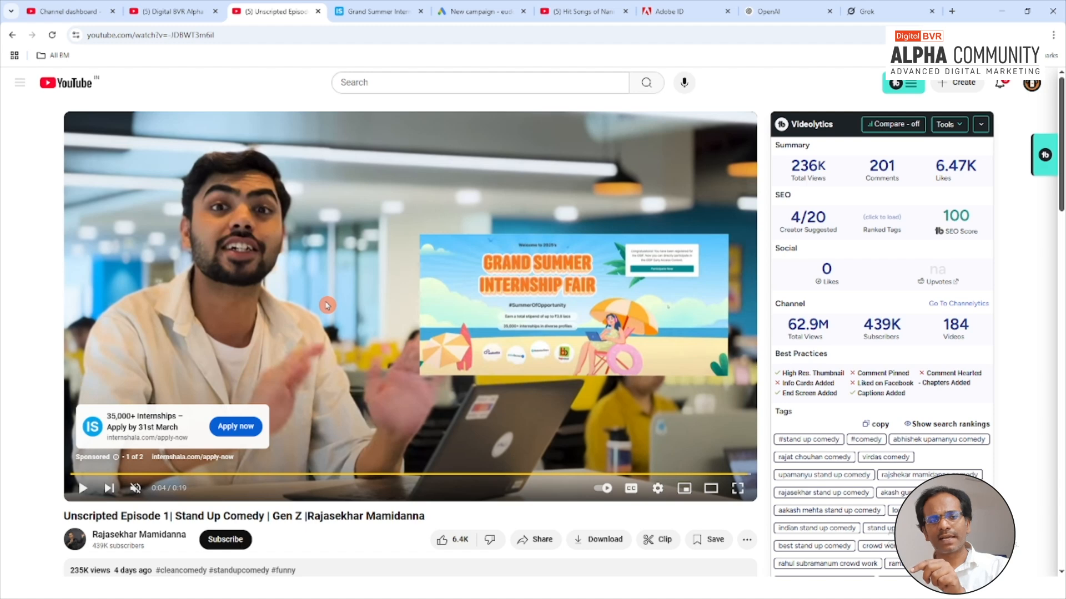
pyautogui.click(484, 11)
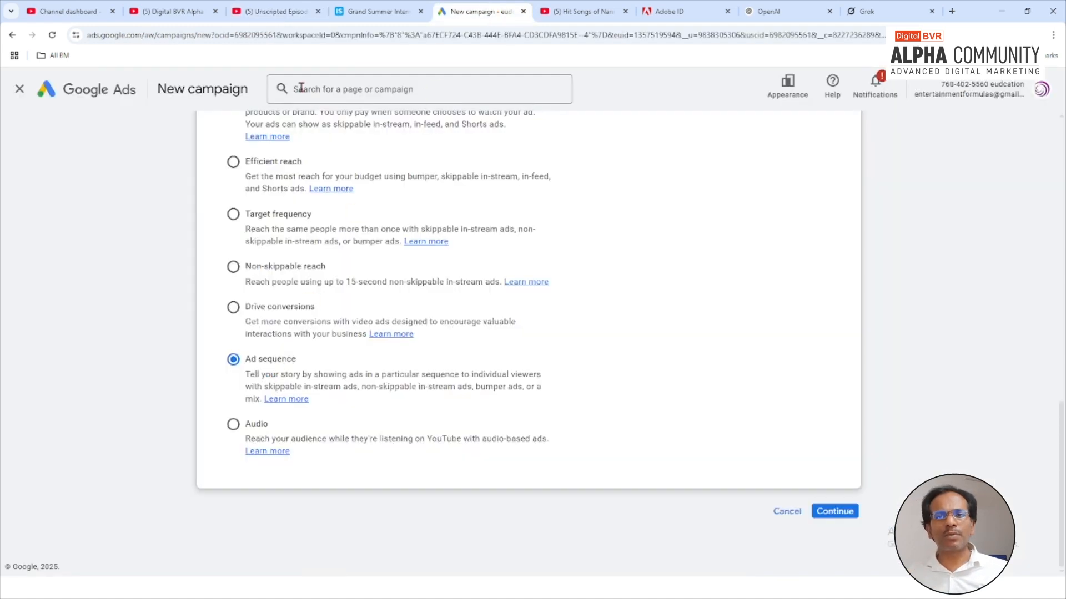
pyautogui.click(274, 11)
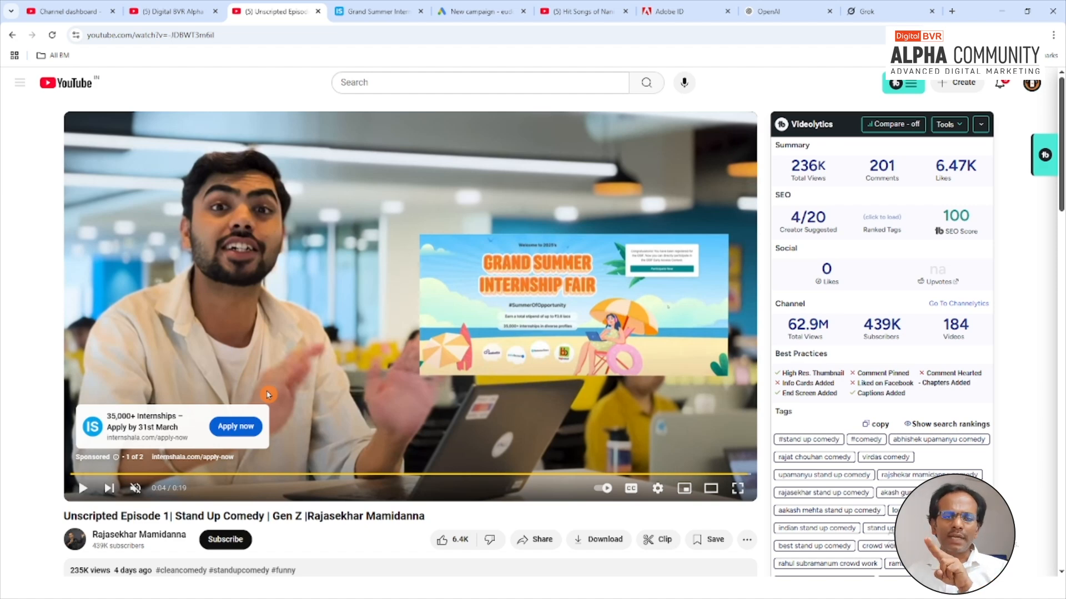
pyautogui.click(353, 343)
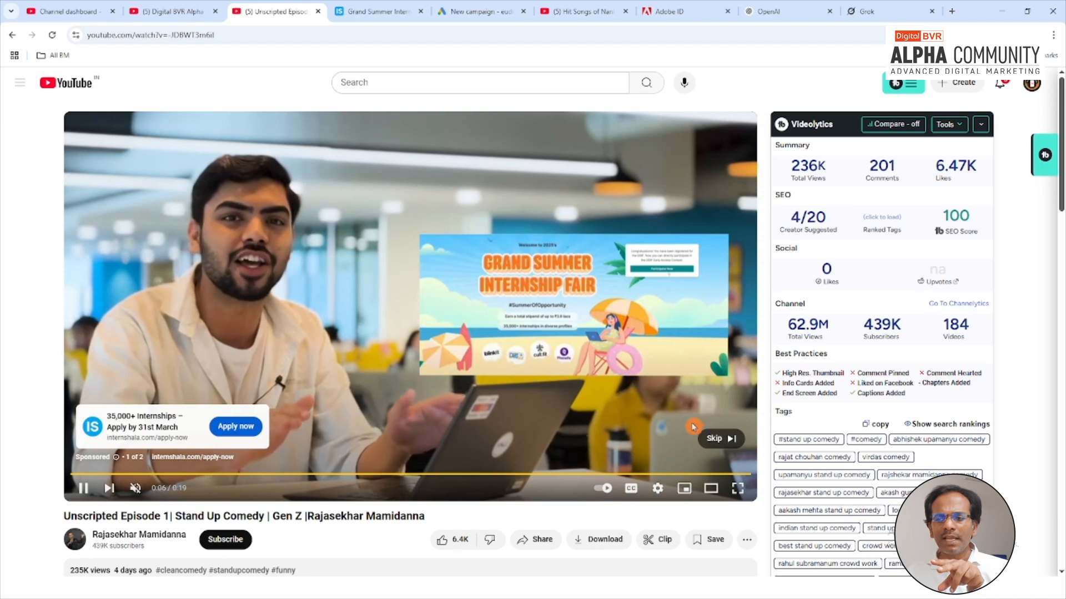
pyautogui.click(715, 438)
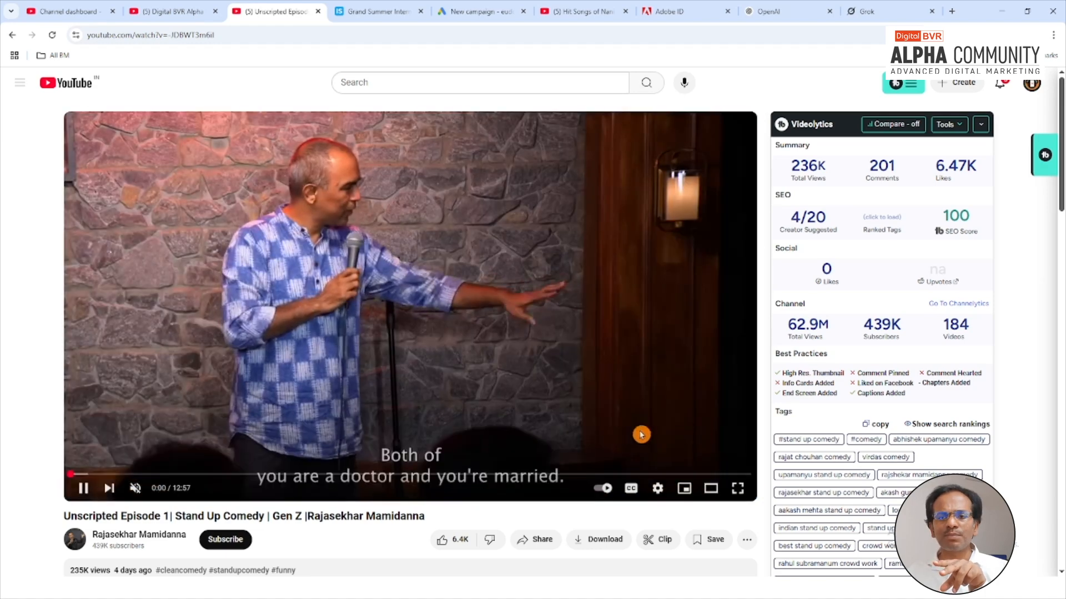
pyautogui.click(399, 293)
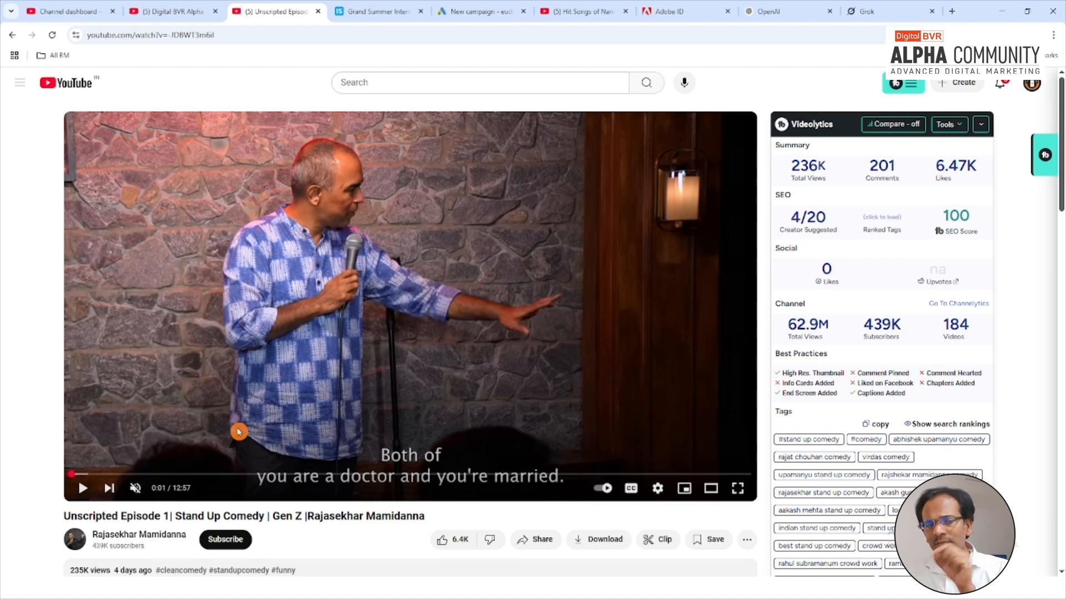
pyautogui.click(479, 11)
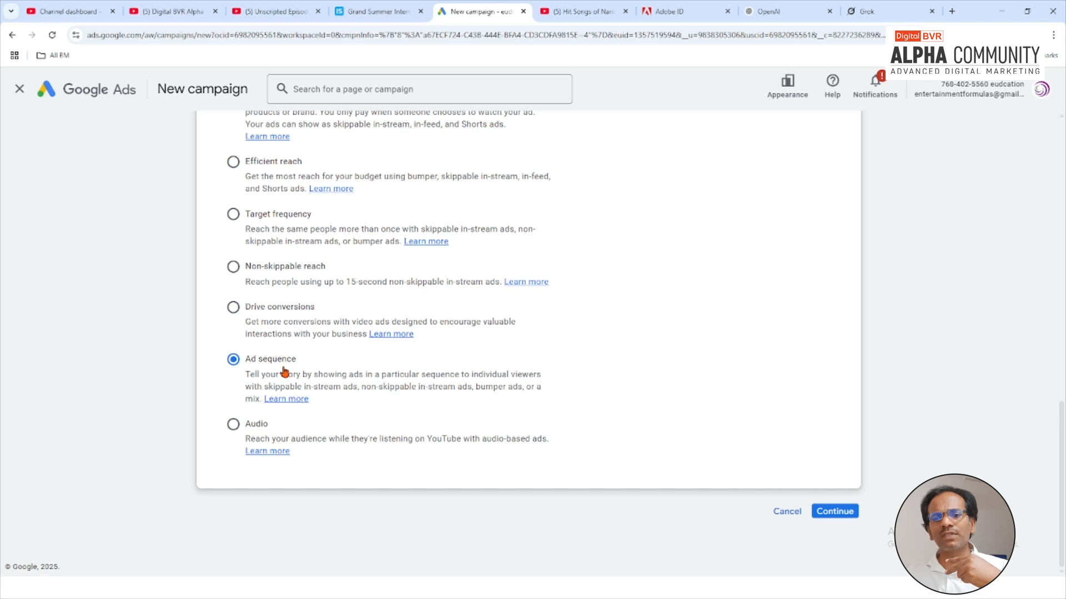
# - Select Audio as the campaign subtype and go back over the subtype list to the campaign objectives
pyautogui.click(234, 424)
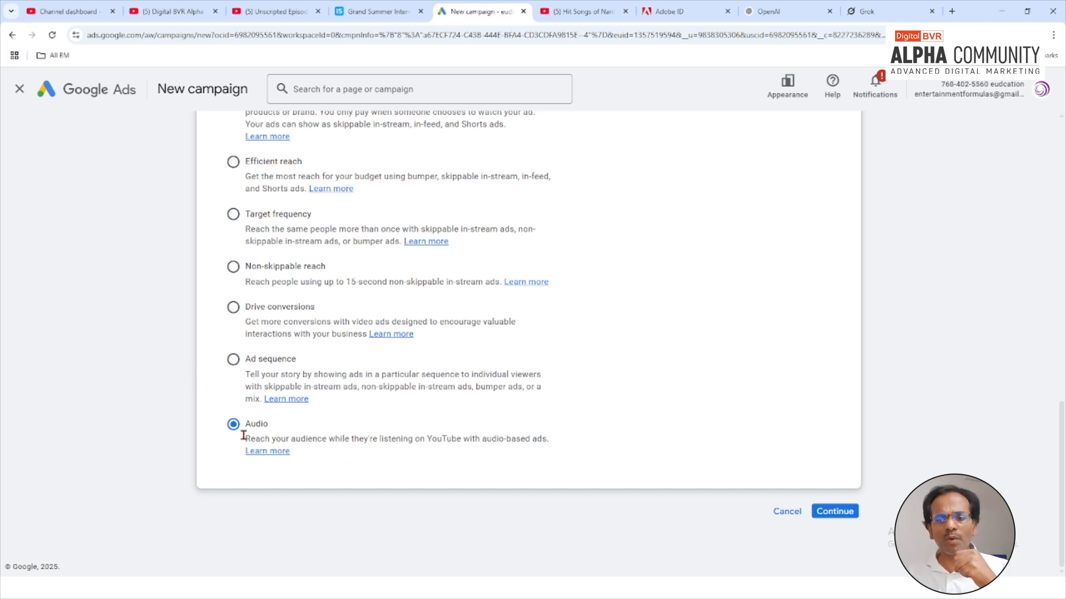
pyautogui.scroll(1, 348, 486)
pyautogui.scroll(3, 349, 486)
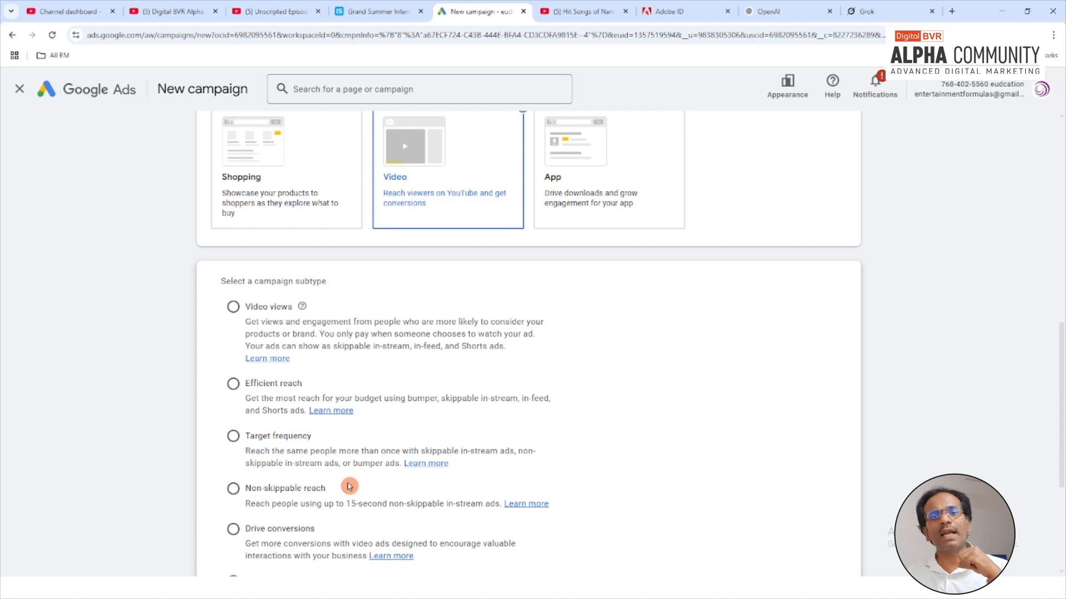
pyautogui.scroll(10, 349, 486)
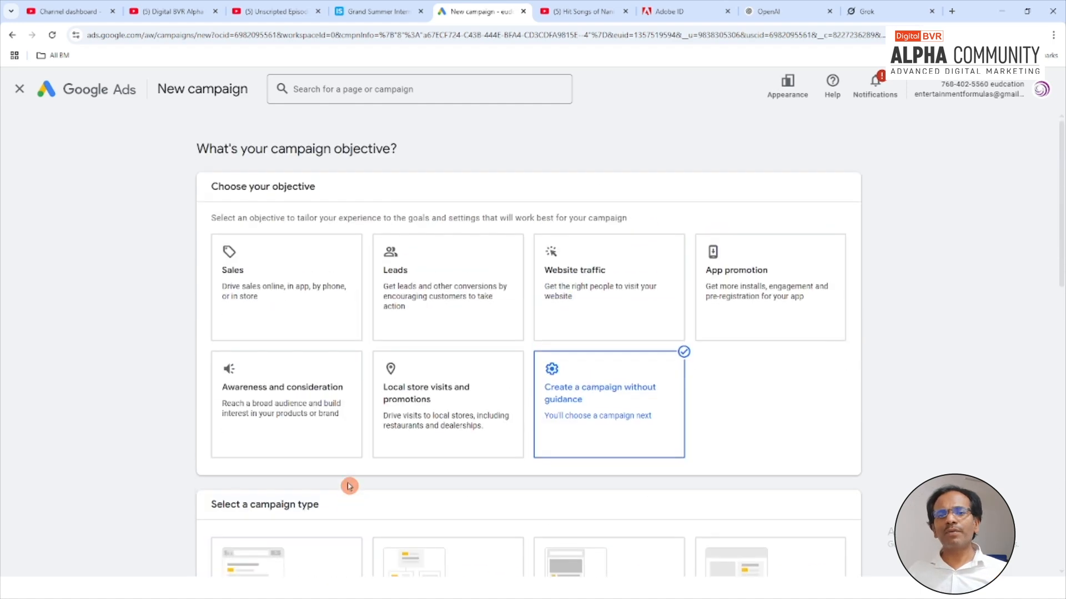
# - Leave the current campaign setup and start a new campaign without guidance, with Video as the campaign type
pyautogui.click(19, 89)
pyautogui.click(34, 144)
pyautogui.click(28, 142)
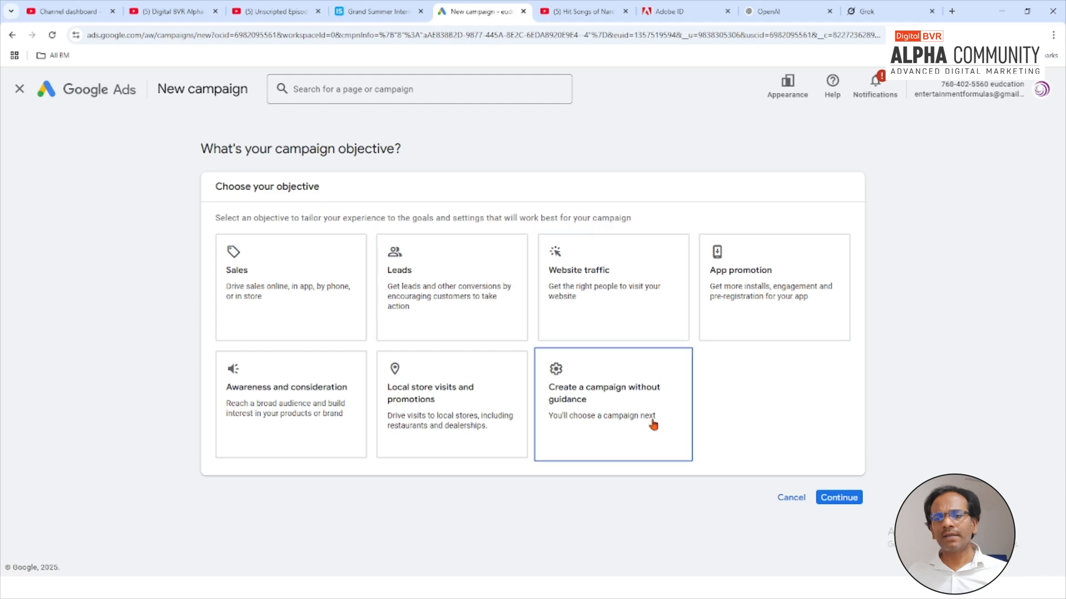
pyautogui.click(619, 408)
pyautogui.scroll(-3, 606, 455)
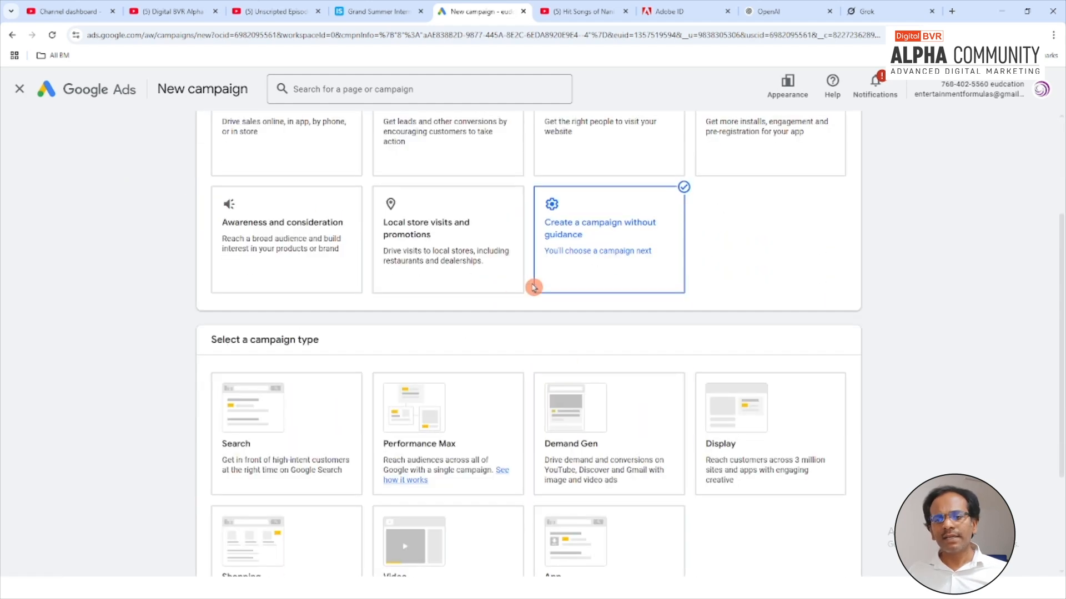
pyautogui.scroll(-2, 666, 355)
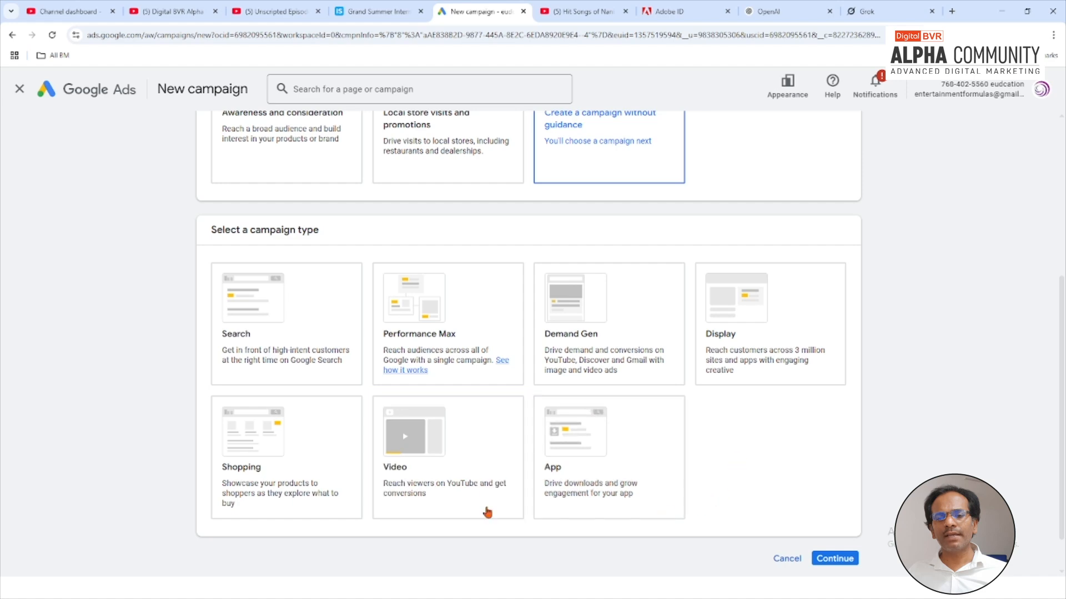
pyautogui.scroll(-1, 434, 450)
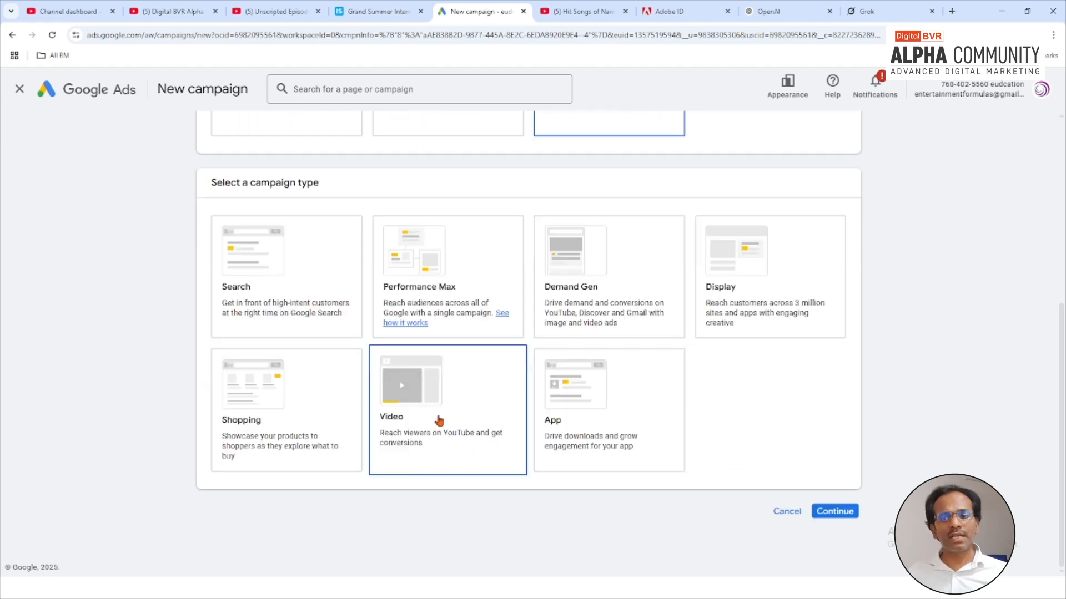
pyautogui.click(438, 401)
# - Go through the Video campaign subtypes, selecting Efficient reach, Target frequency and Non-skippable reach in turn
pyautogui.scroll(-3, 438, 399)
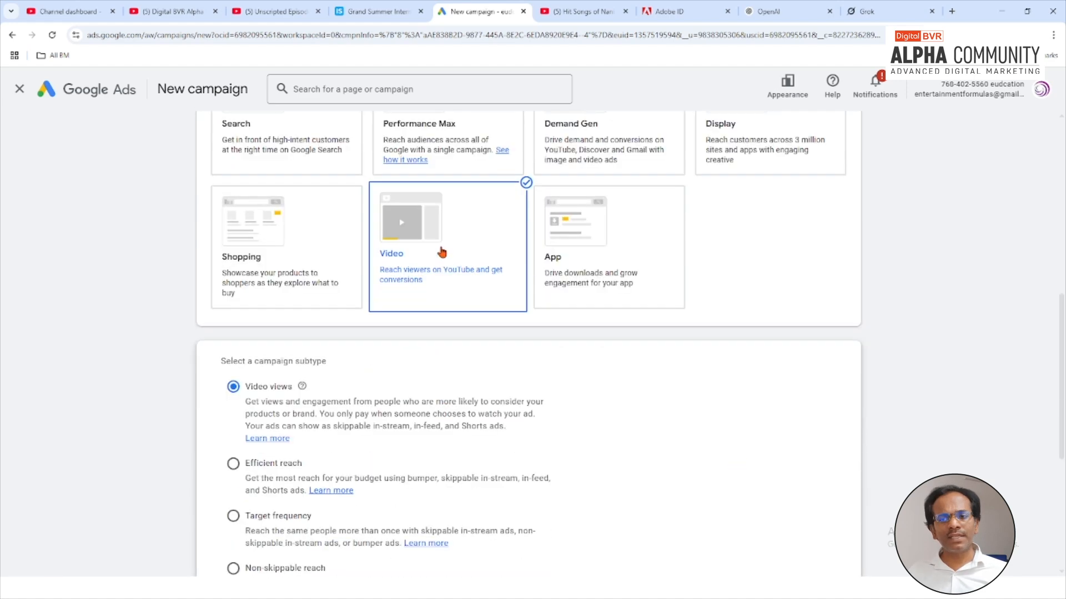
pyautogui.scroll(-3, 452, 264)
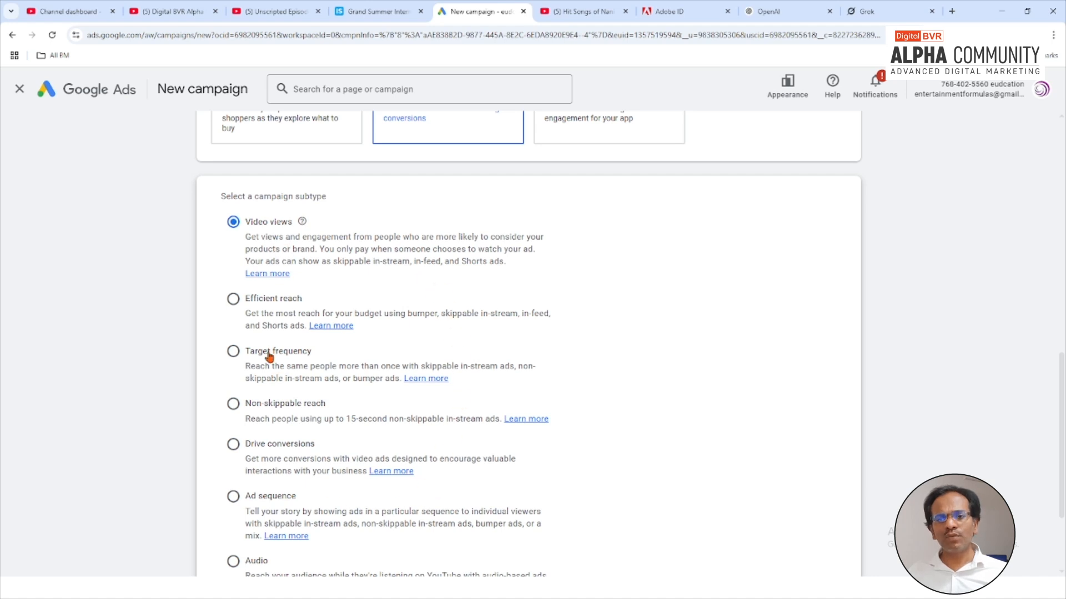
pyautogui.scroll(-1, 272, 383)
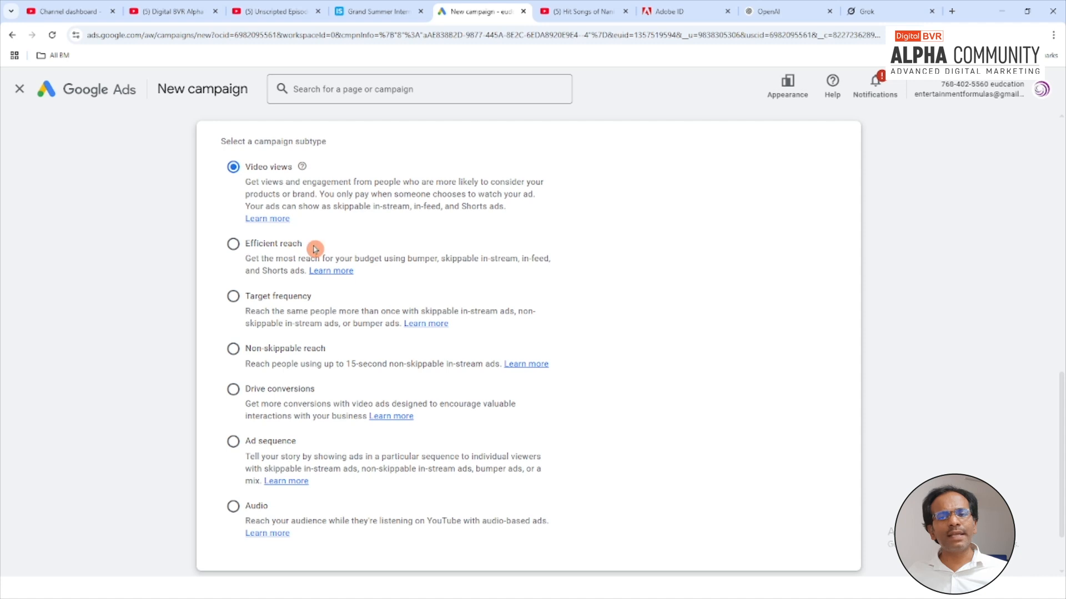
pyautogui.moveTo(309, 245); pyautogui.dragTo(242, 248)
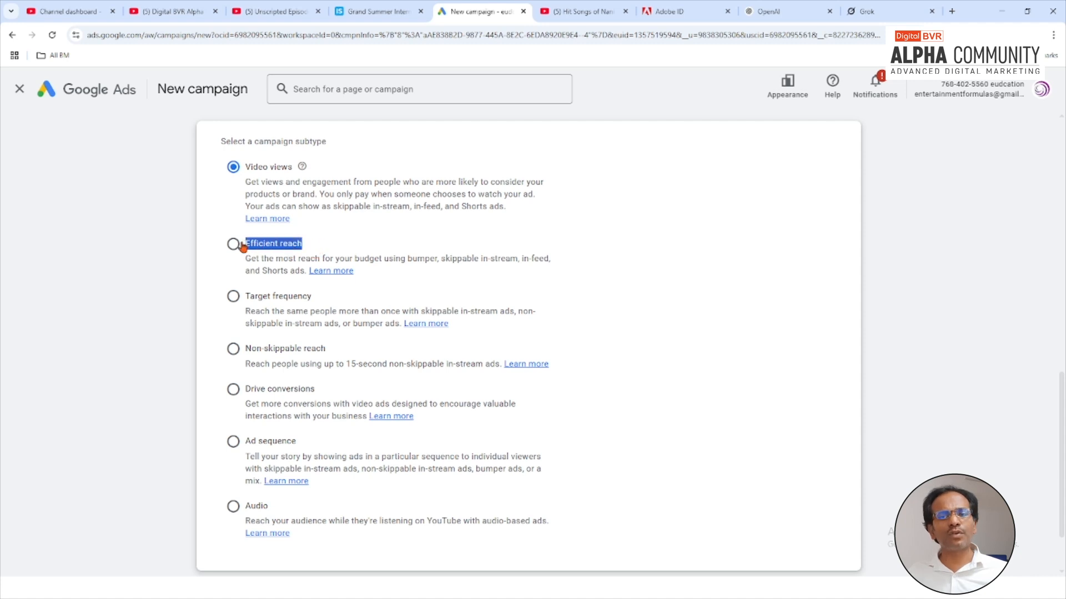
pyautogui.click(234, 244)
pyautogui.click(233, 297)
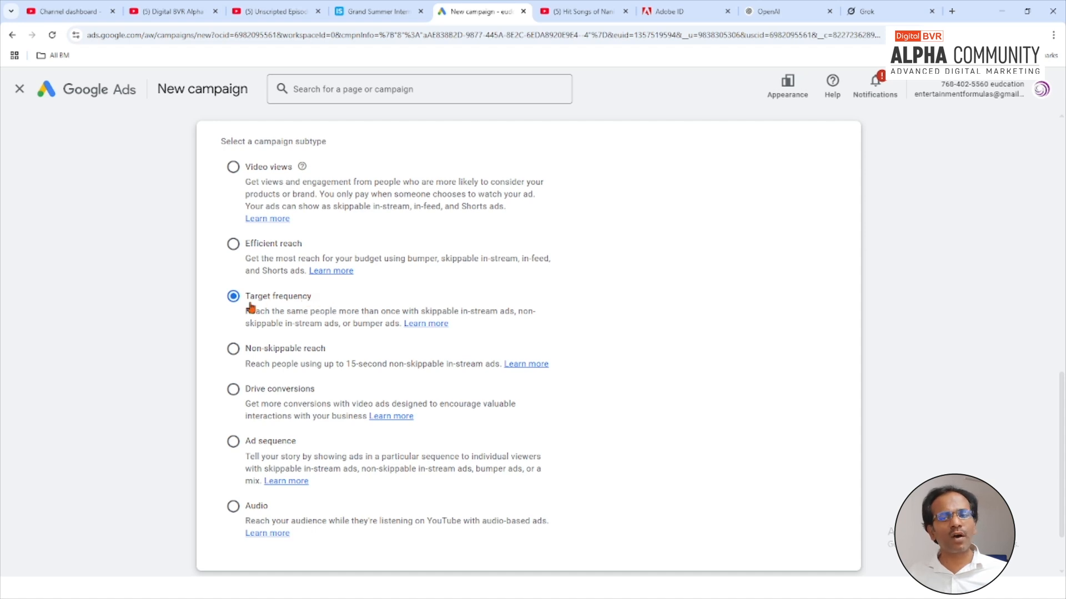
pyautogui.click(233, 350)
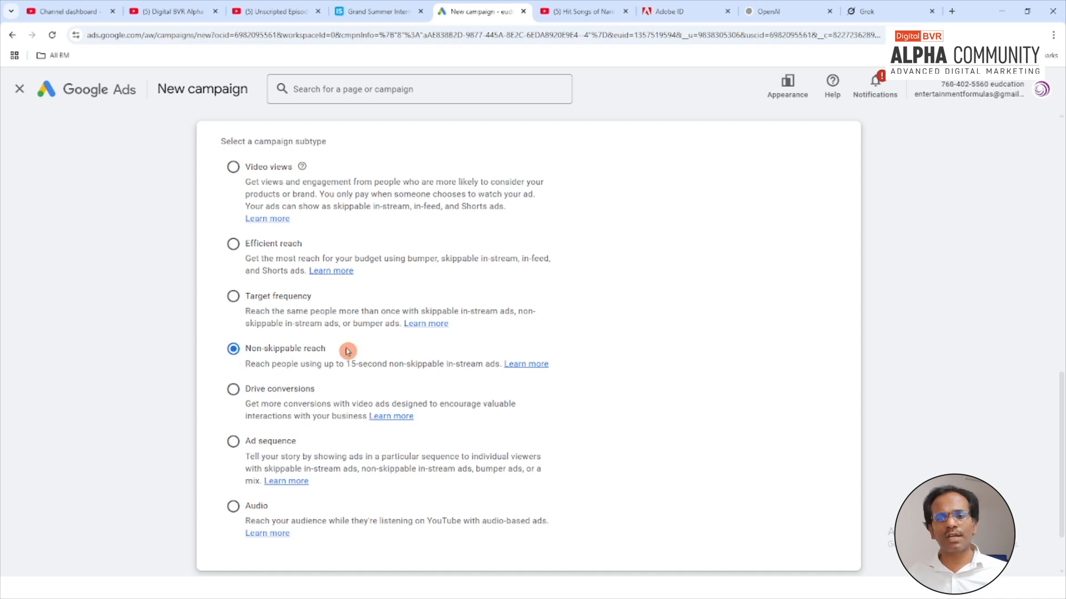
pyautogui.moveTo(320, 354); pyautogui.dragTo(235, 352)
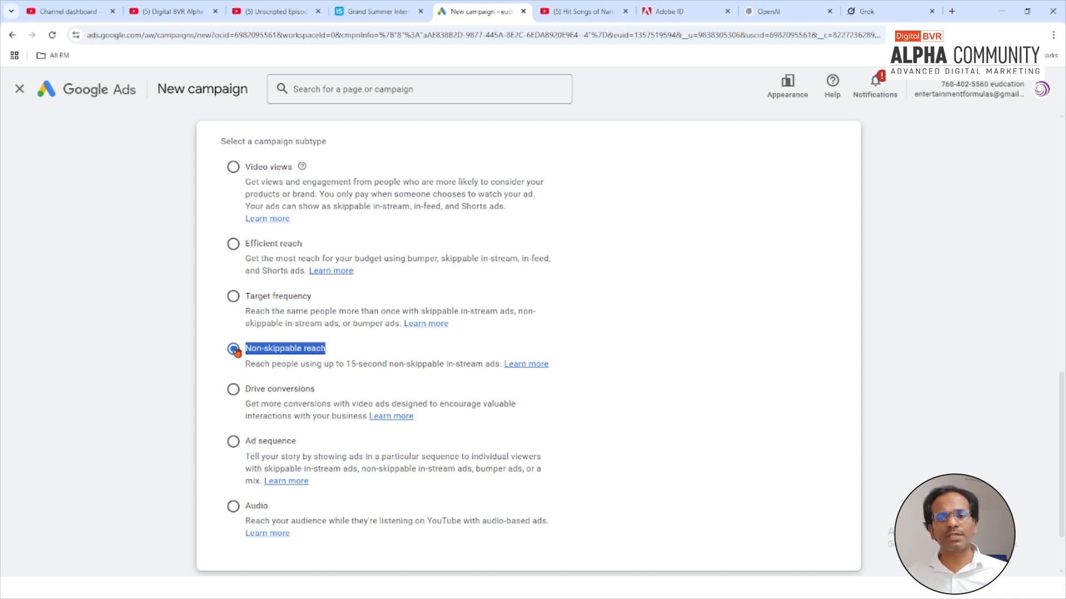
# - Select Drive conversions as the subtype, check the open YouTube video, and highlight the Drive conversions and Ad sequence names in Google Ads
pyautogui.click(234, 390)
pyautogui.scroll(-1, 316, 392)
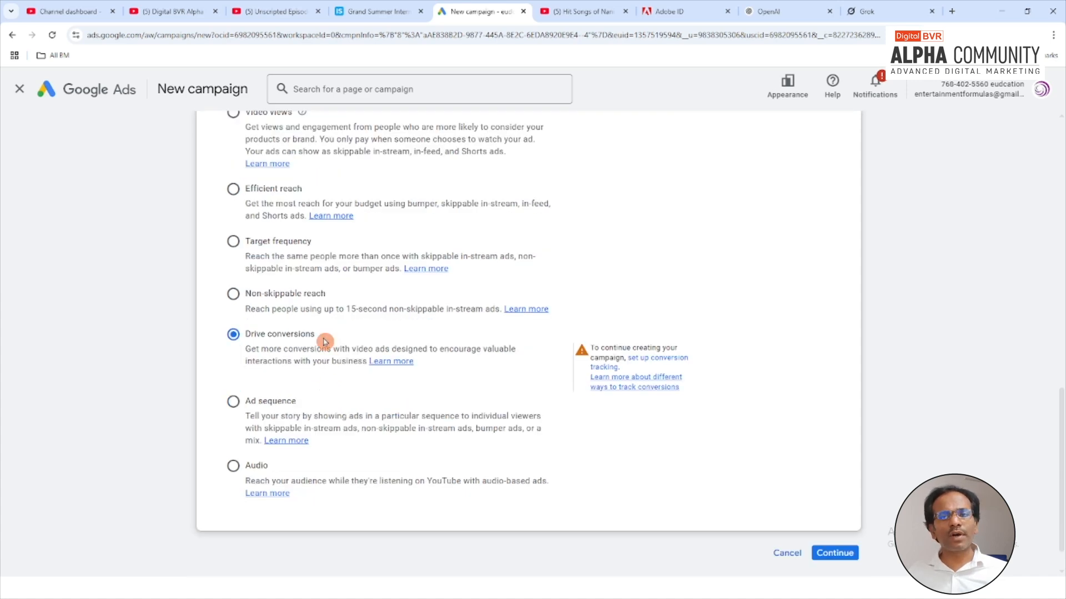
pyautogui.click(261, 11)
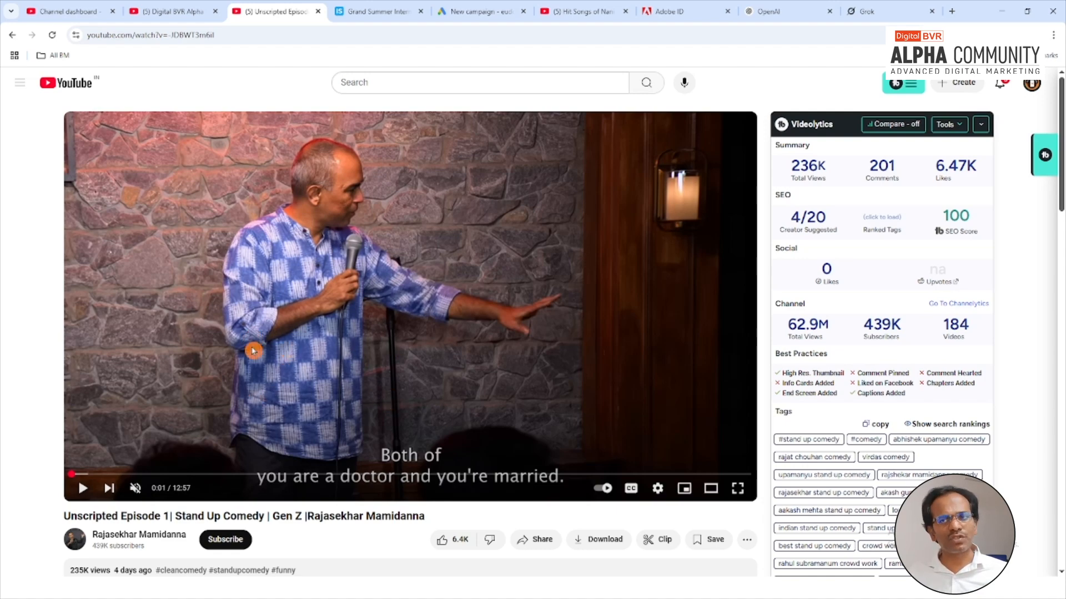
pyautogui.click(466, 12)
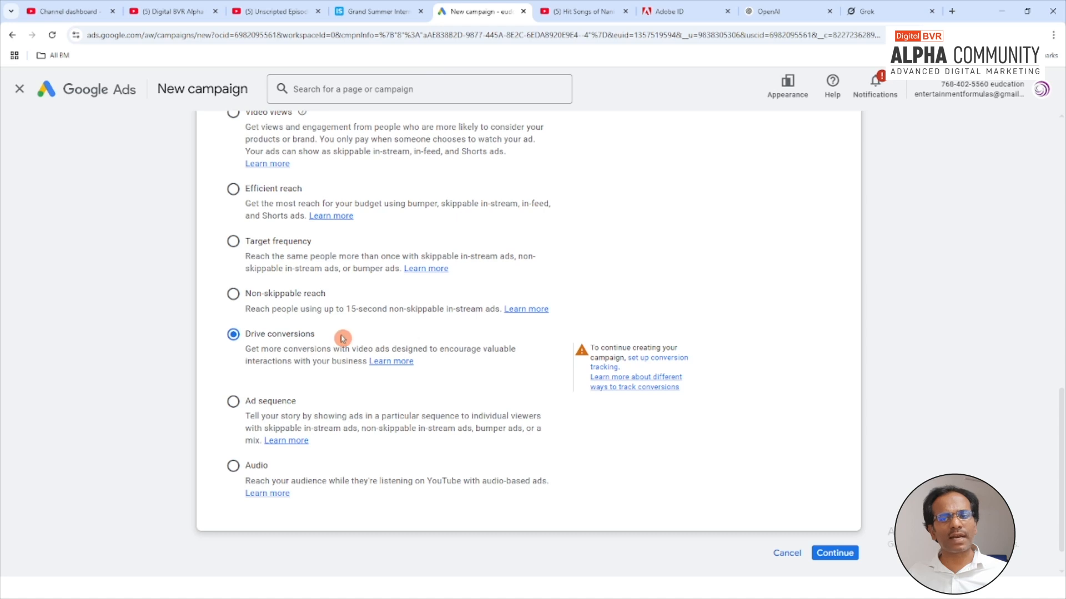
pyautogui.moveTo(315, 334); pyautogui.dragTo(240, 336)
pyautogui.click(300, 407)
pyautogui.moveTo(300, 407); pyautogui.dragTo(243, 408)
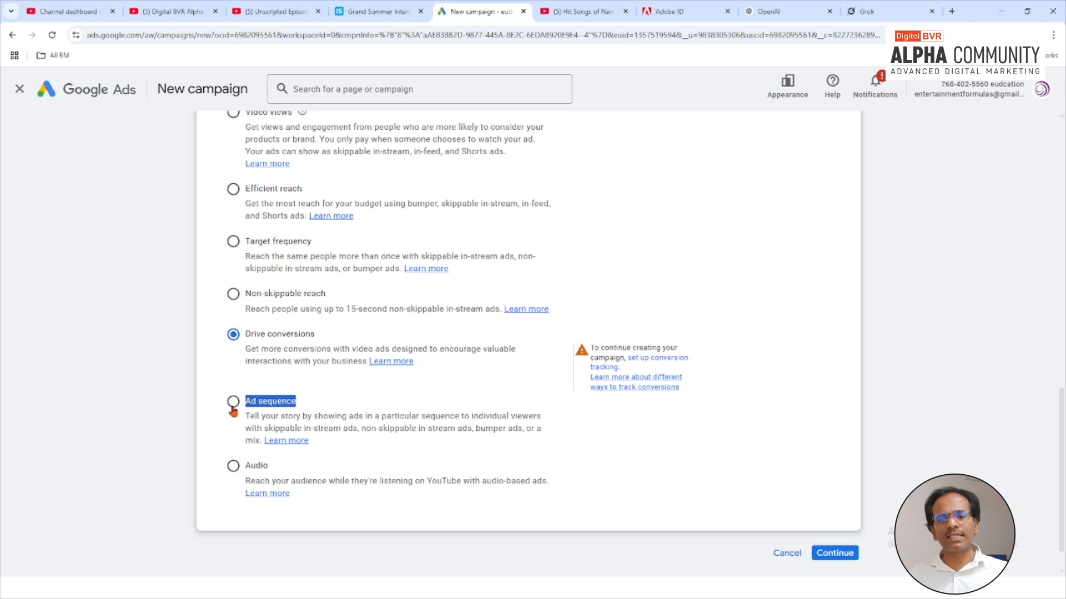
# - Select Audio as the campaign subtype, review the campaign choices, and continue to the campaign settings
pyautogui.click(234, 471)
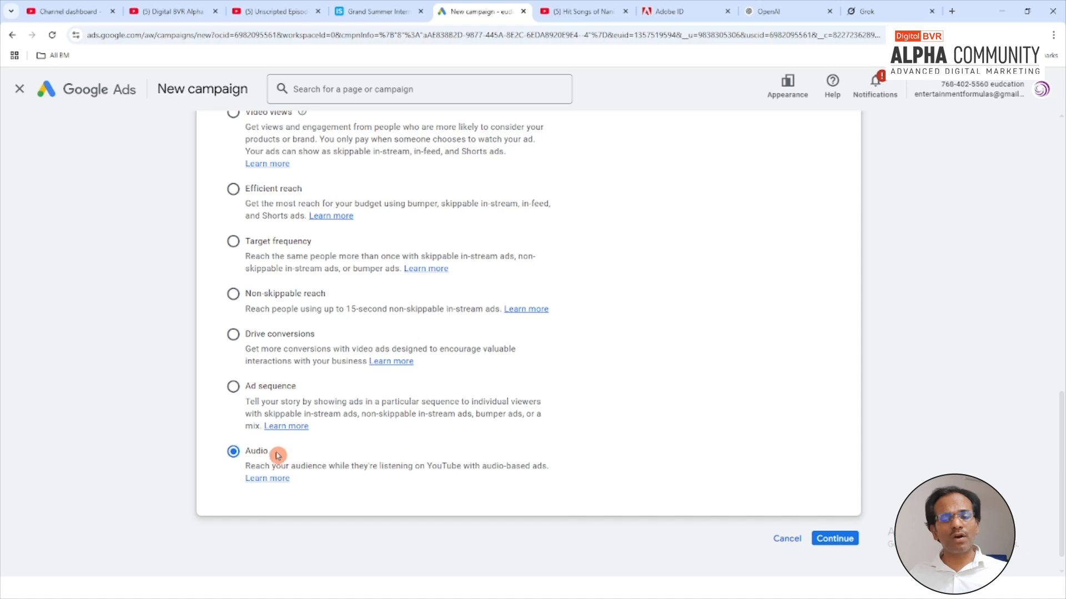
pyautogui.scroll(10, 284, 458)
pyautogui.scroll(-6, 389, 361)
pyautogui.scroll(-5, 410, 328)
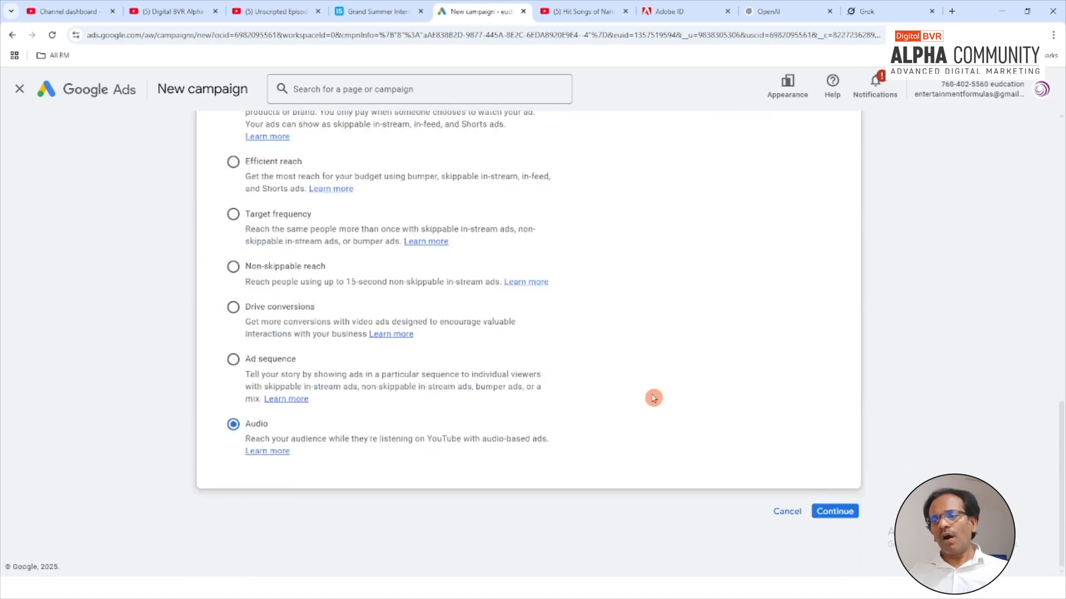
pyautogui.click(838, 513)
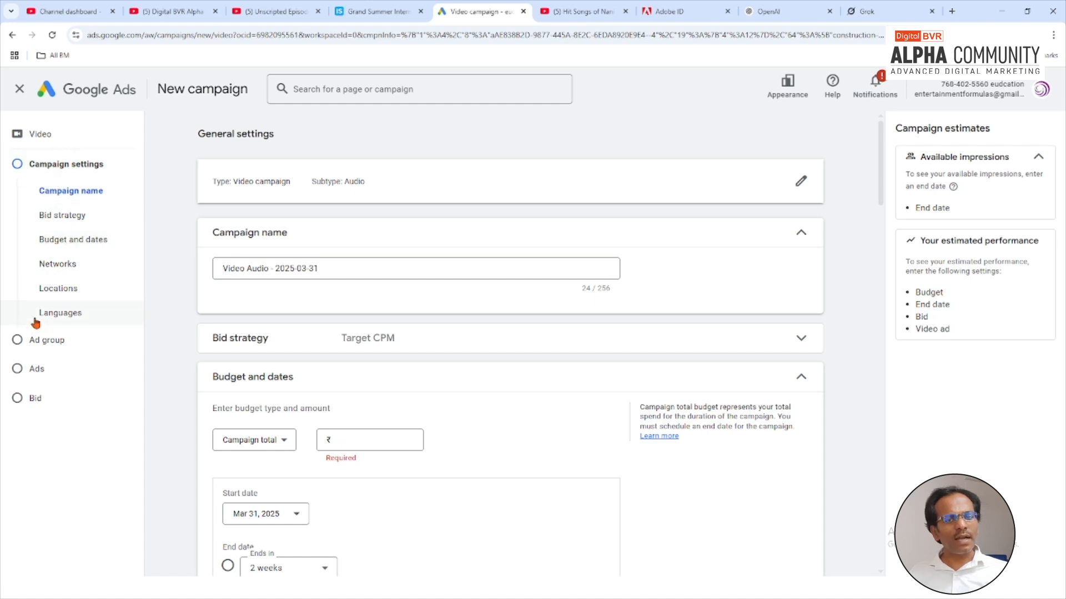
# - Review the Ad group, Ads and Bid sections of the new Audio campaign, and return to Campaign settings
pyautogui.click(43, 343)
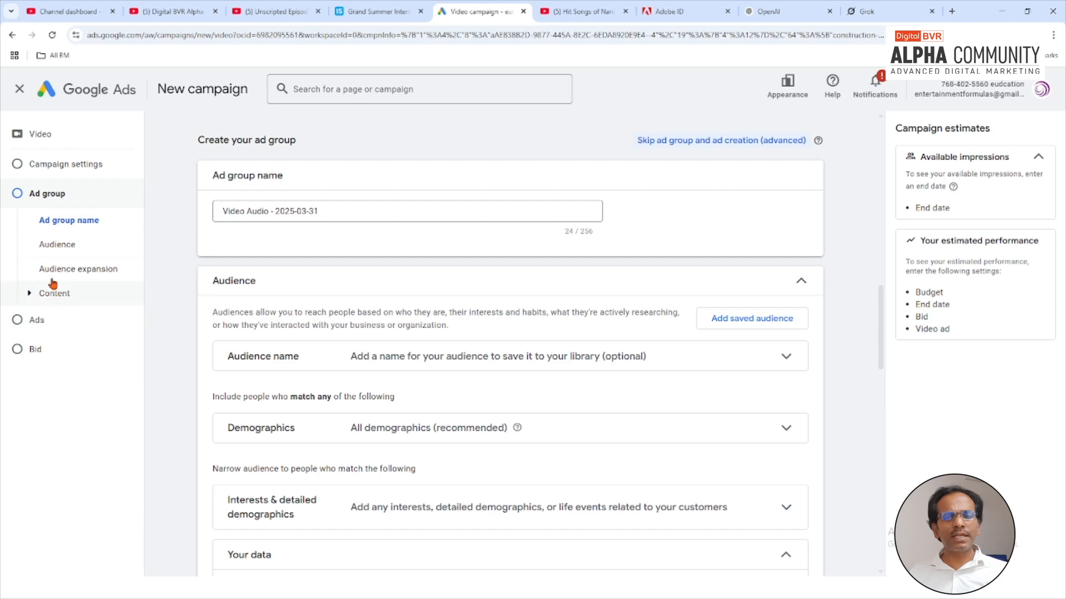
pyautogui.click(37, 328)
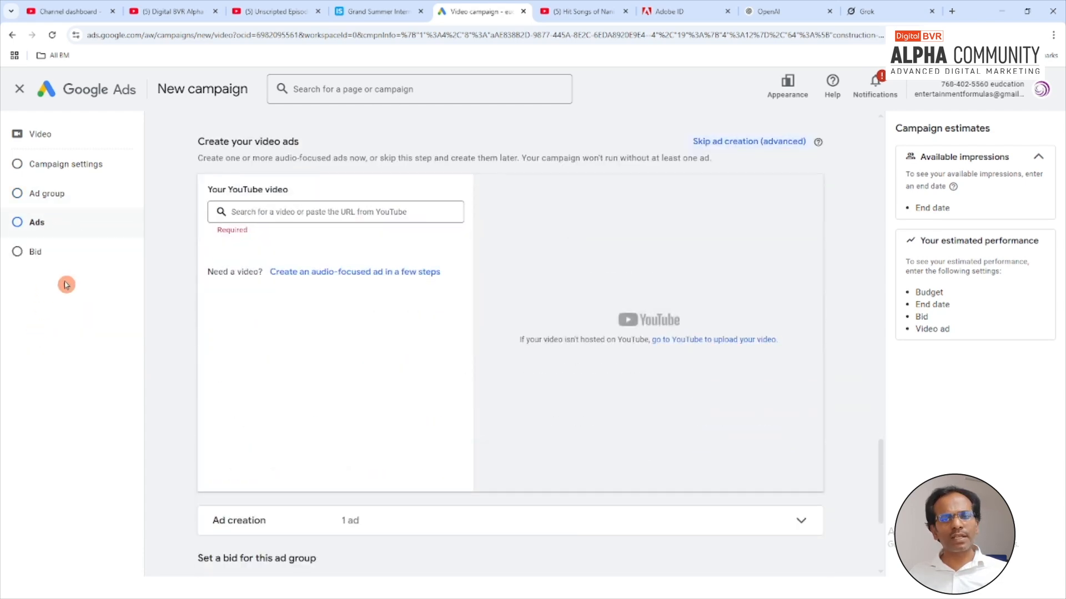
pyautogui.click(37, 263)
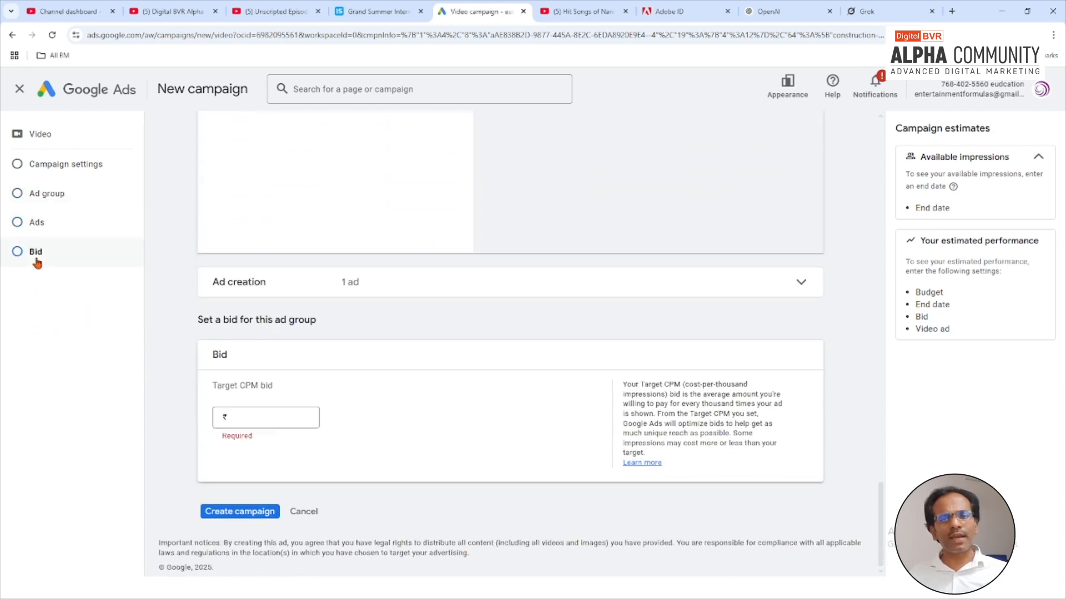
pyautogui.click(39, 165)
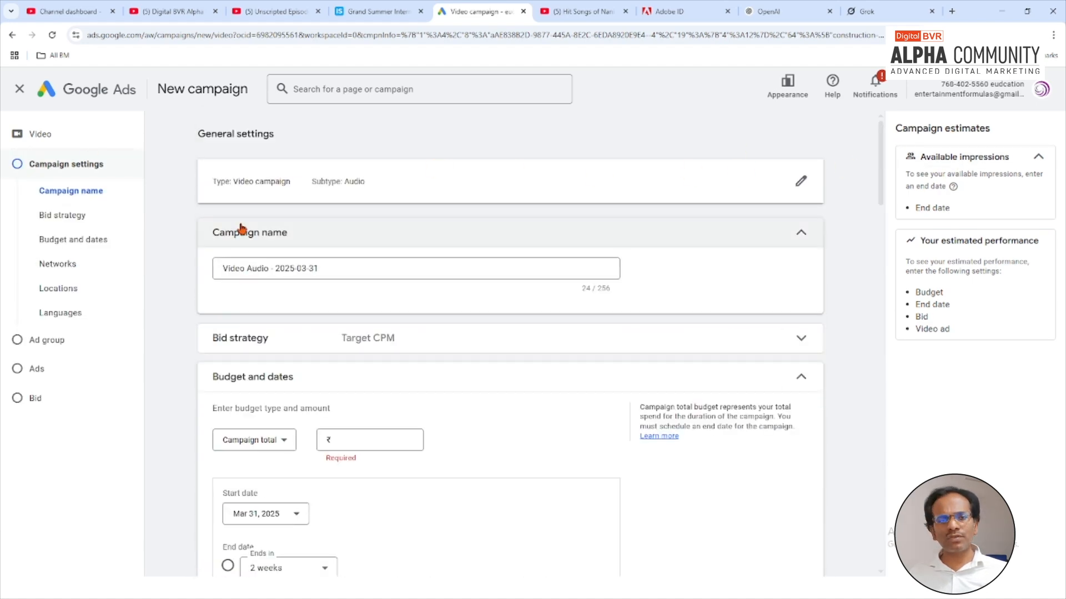
# - Switch to the stand-up comedy video on YouTube, open another suggested video to view an ad, and return to Google Ads
pyautogui.click(266, 11)
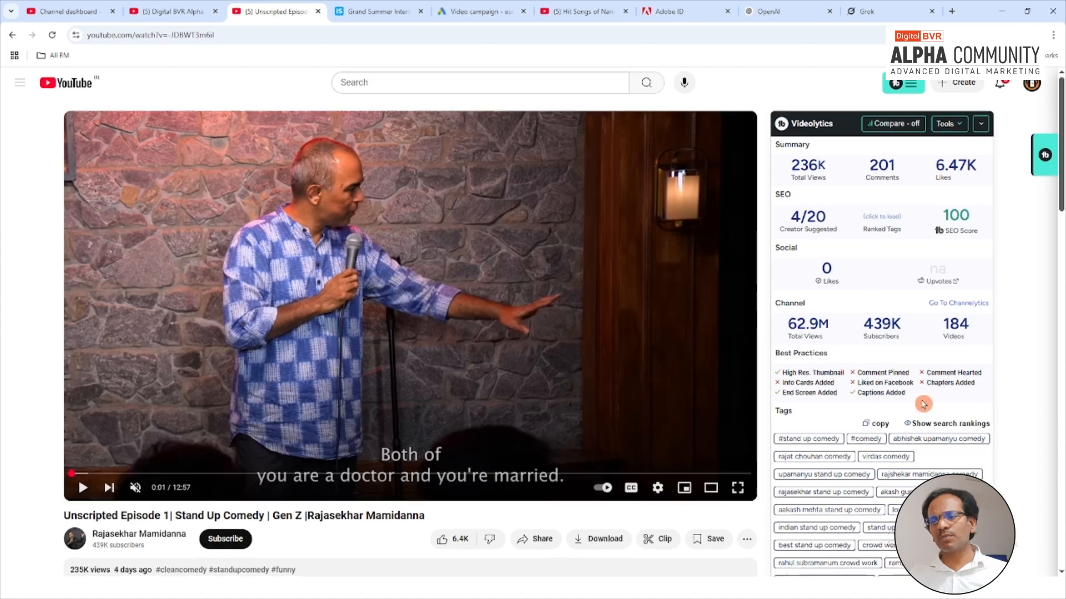
pyautogui.scroll(-6, 924, 421)
pyautogui.scroll(-15, 925, 431)
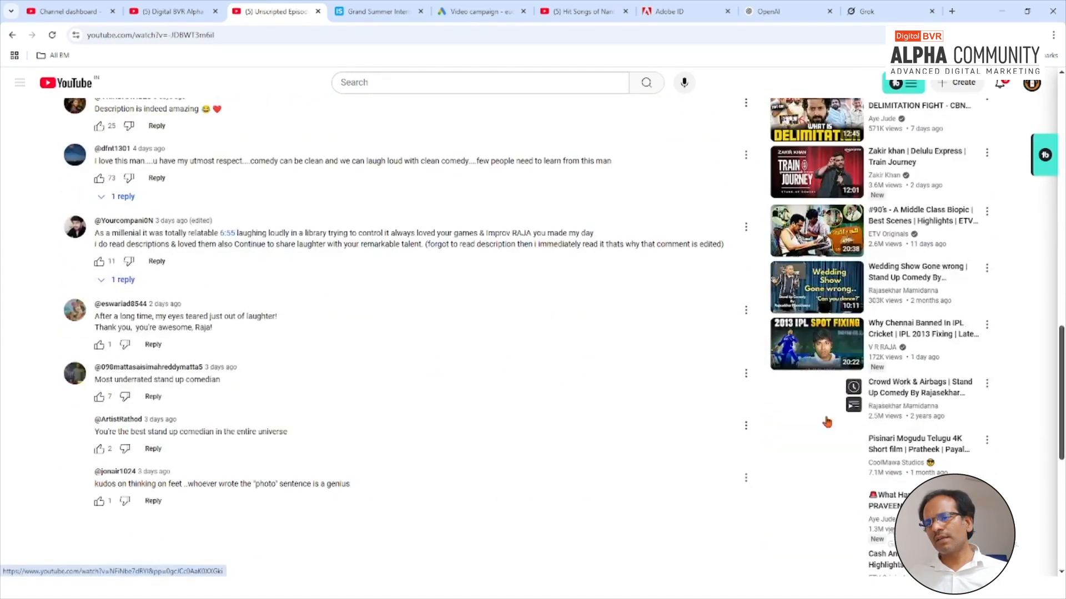
pyautogui.click(828, 421)
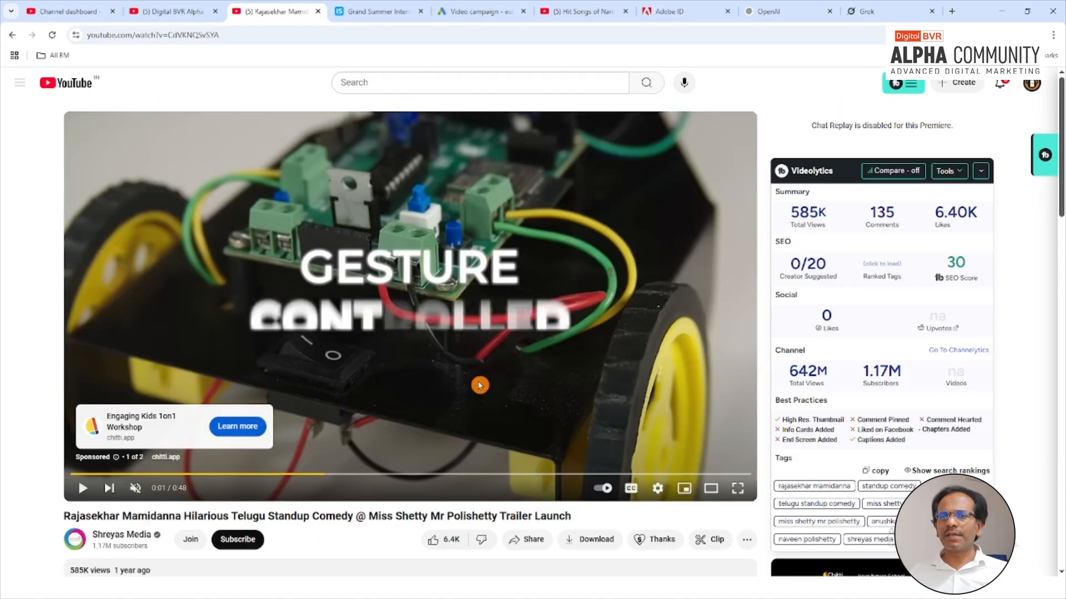
pyautogui.click(474, 11)
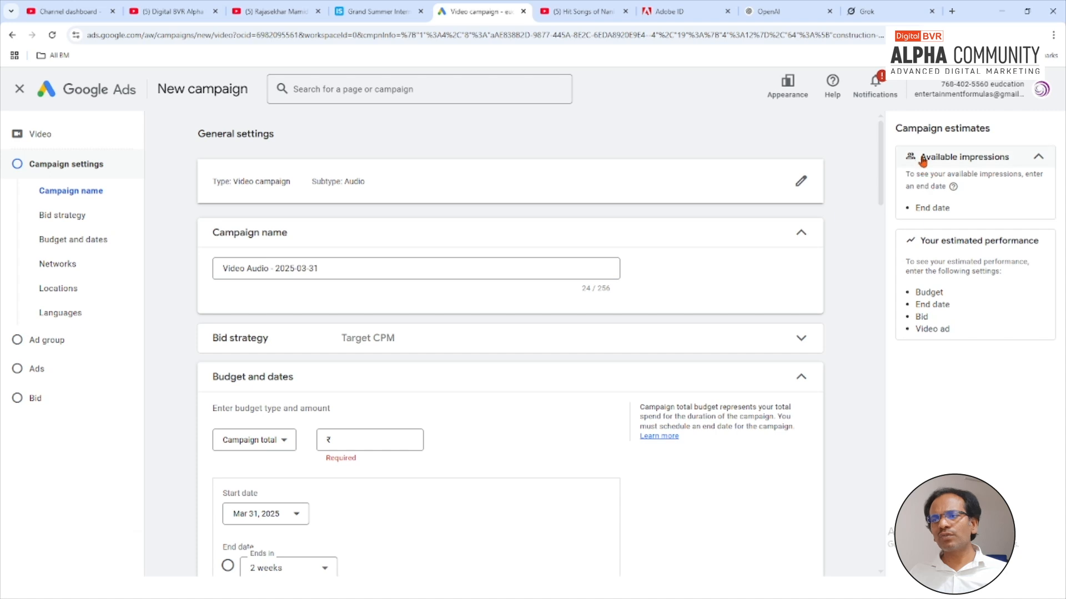
# - Highlight the Campaign estimates heading and the settings required for estimated performance, from Budget to Video ad
pyautogui.moveTo(896, 126); pyautogui.dragTo(1004, 133)
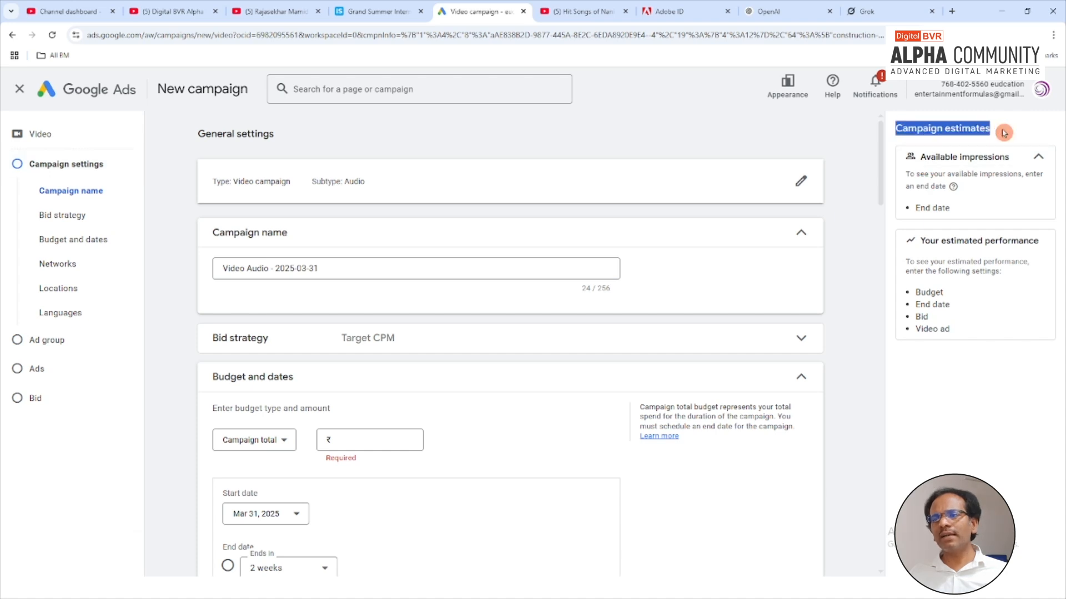
pyautogui.click(902, 127)
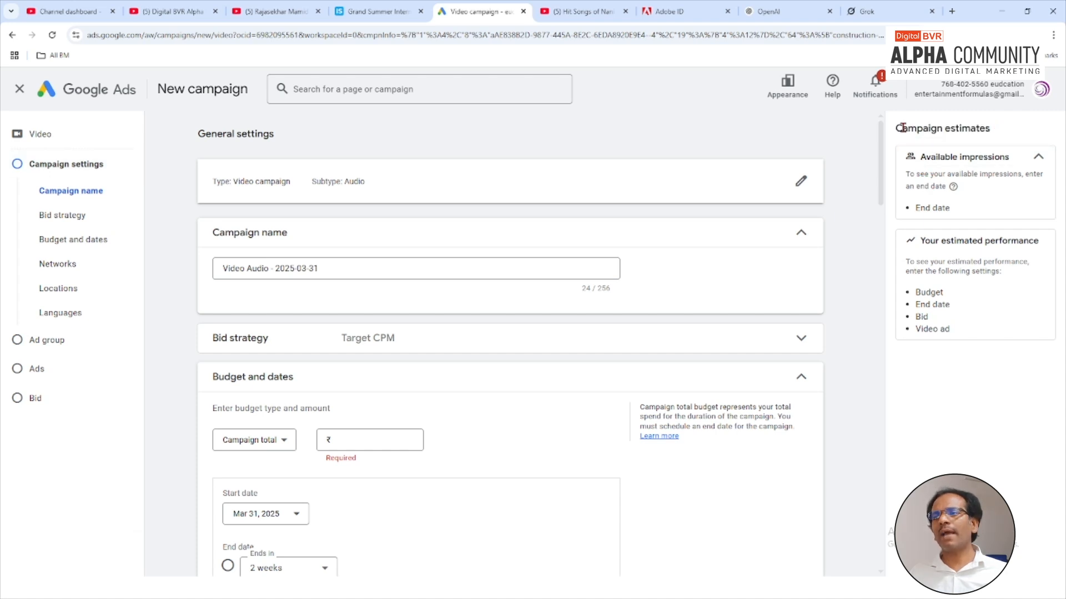
pyautogui.moveTo(907, 127); pyautogui.dragTo(996, 130)
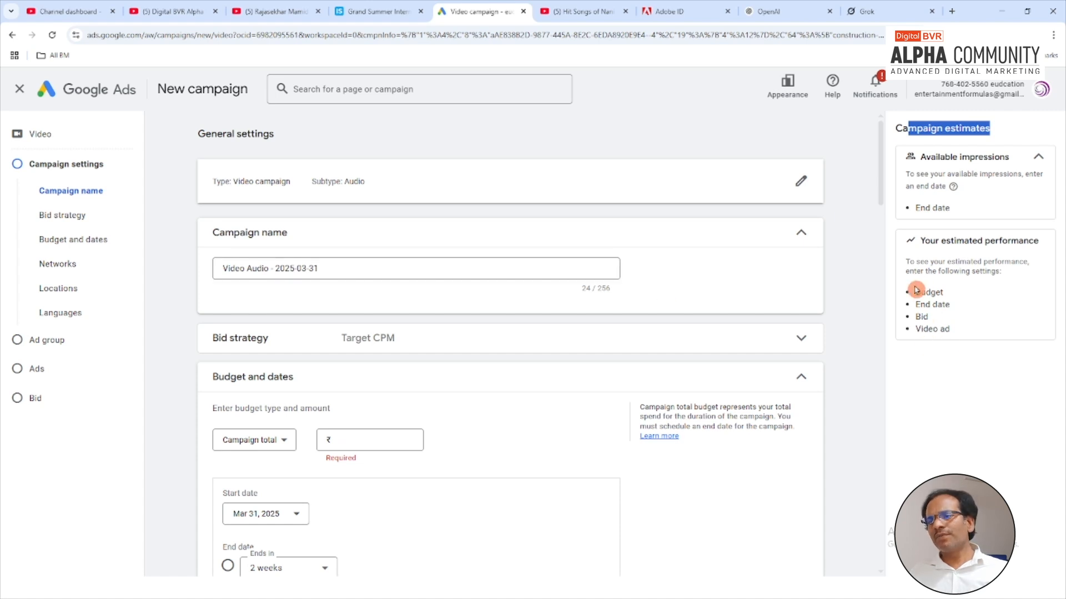
pyautogui.moveTo(917, 289); pyautogui.dragTo(965, 337)
pyautogui.click(967, 287)
pyautogui.click(916, 299)
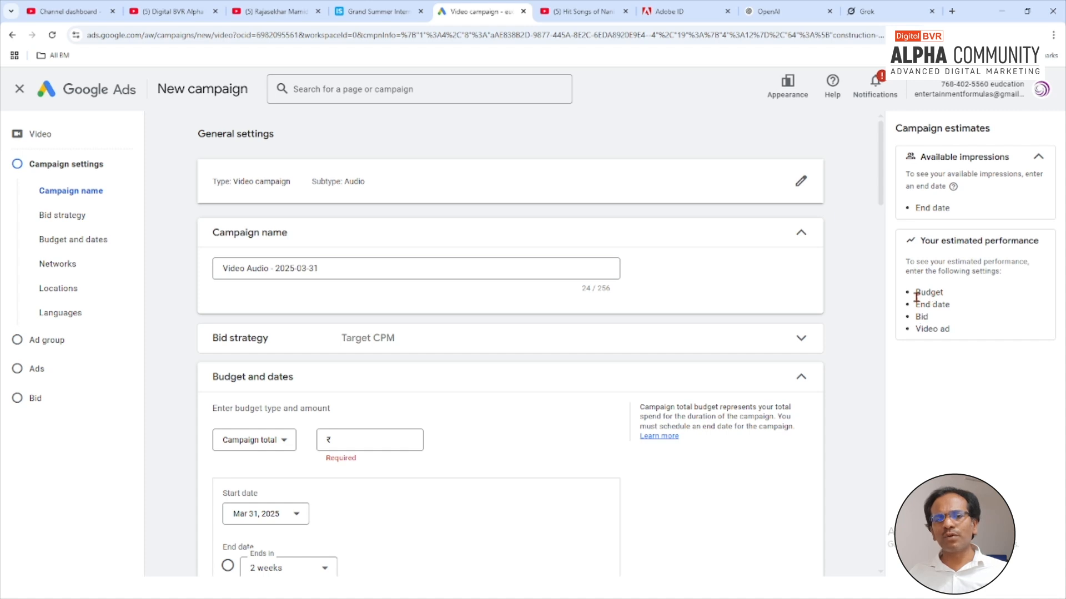
pyautogui.click(935, 369)
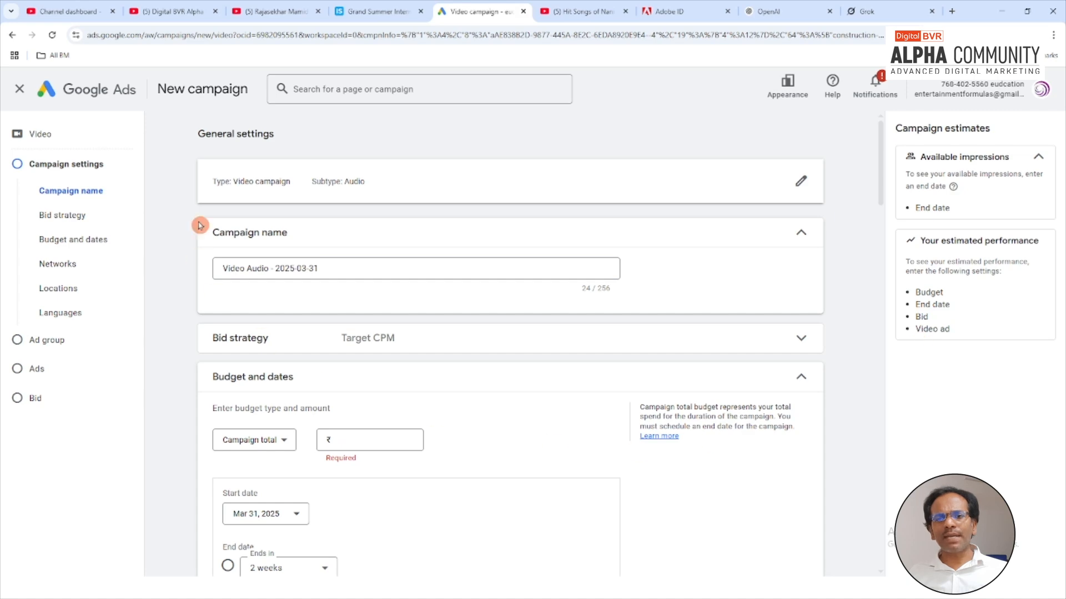
# - Switch to the Advanced Digital Marketing mind map and add an "Ad Structure" main branch after "Google Video Ads Step-by-Step"
pyautogui.scroll(-4, 555, 344)
pyautogui.scroll(-8, 587, 394)
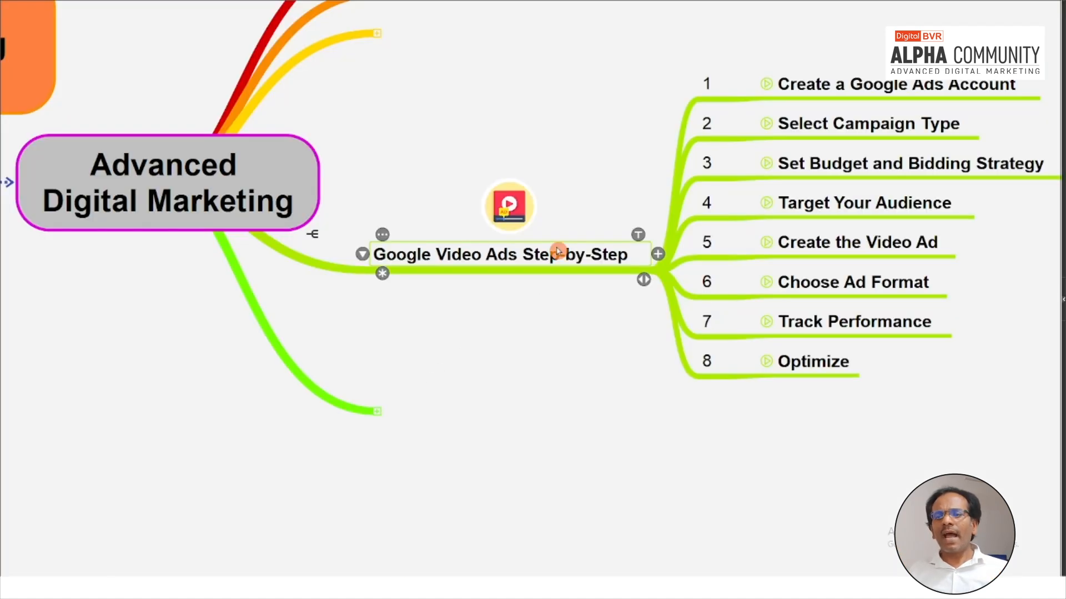
pyautogui.press('Return')
pyautogui.write('Ad')
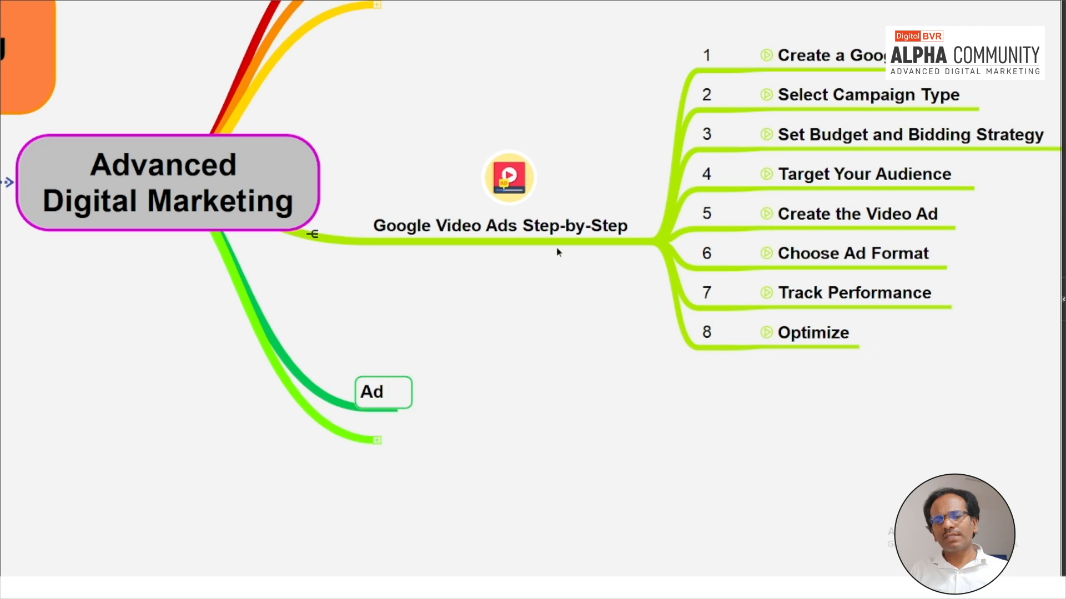
pyautogui.write(' Structure')
pyautogui.press('Return')
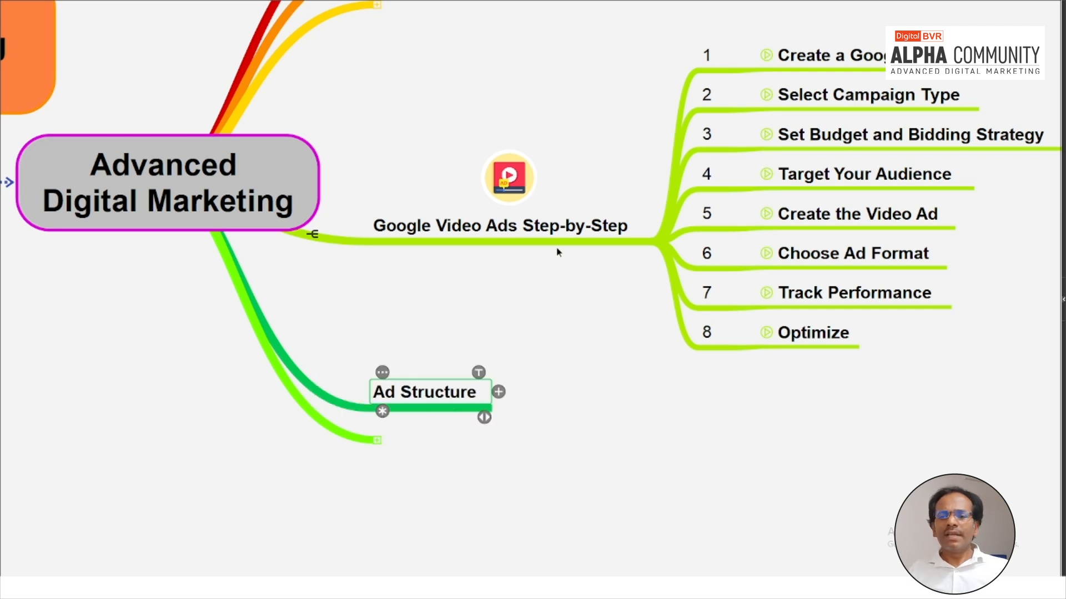
pyautogui.scroll(4, 658, 436)
pyautogui.moveTo(631, 406); pyautogui.dragTo(557, 213)
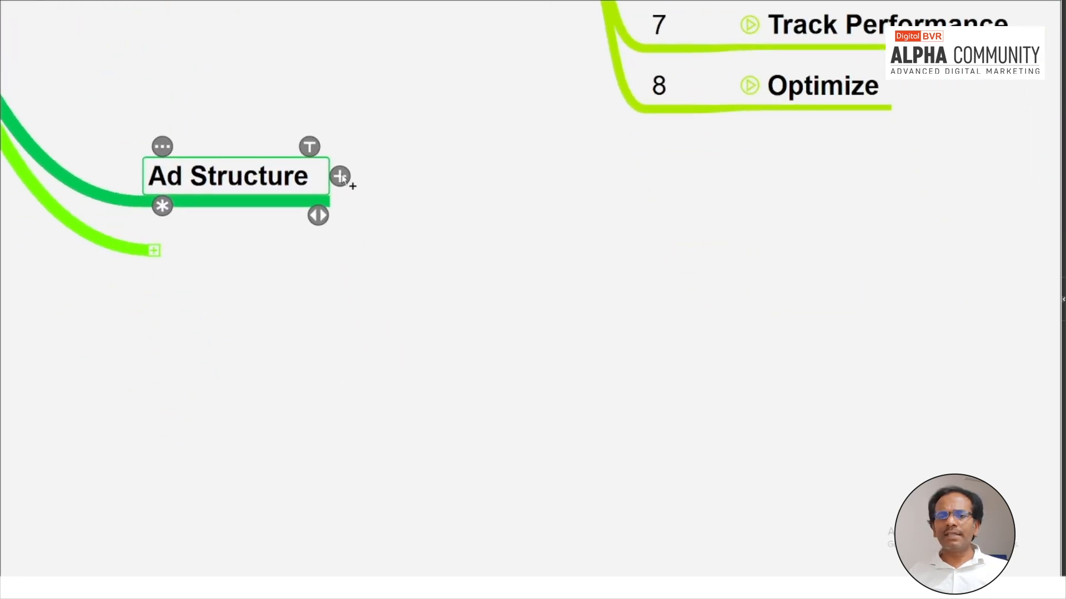